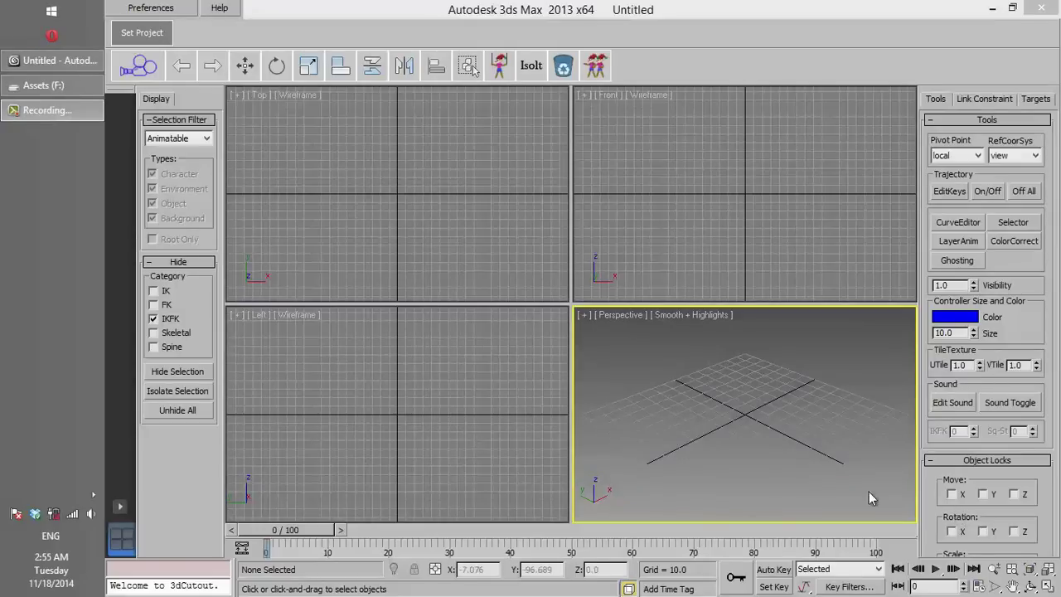
Step: Switch from the empty 3ds Max scene to the Assets (F:) File Explorer window via the taskbar
left_click(61, 86)
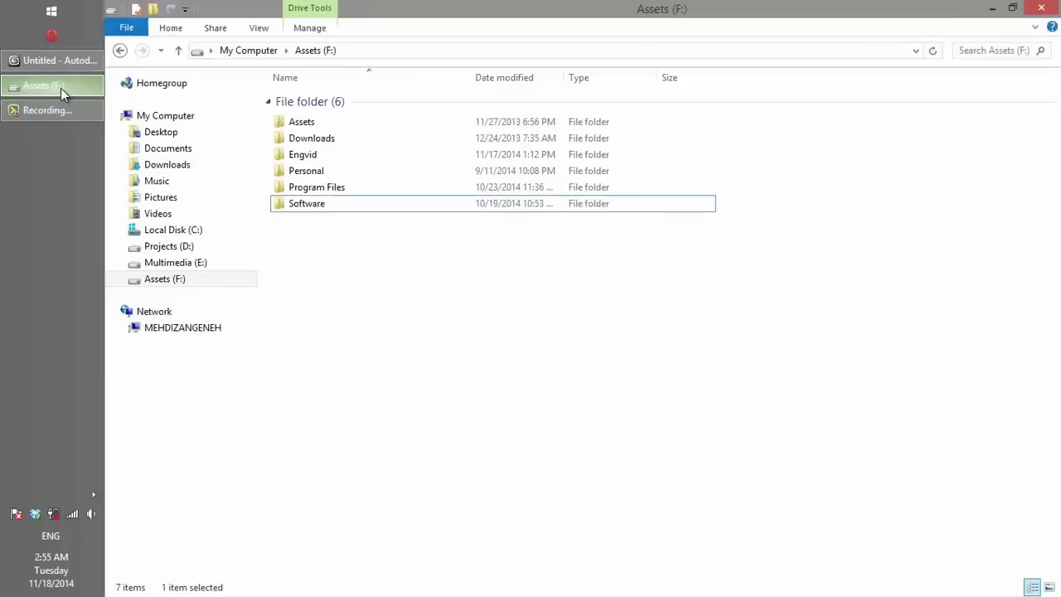
Step: Create a new folder named Share on the Assets (F:) drive
right_click(320, 267)
mouse_move(370, 450)
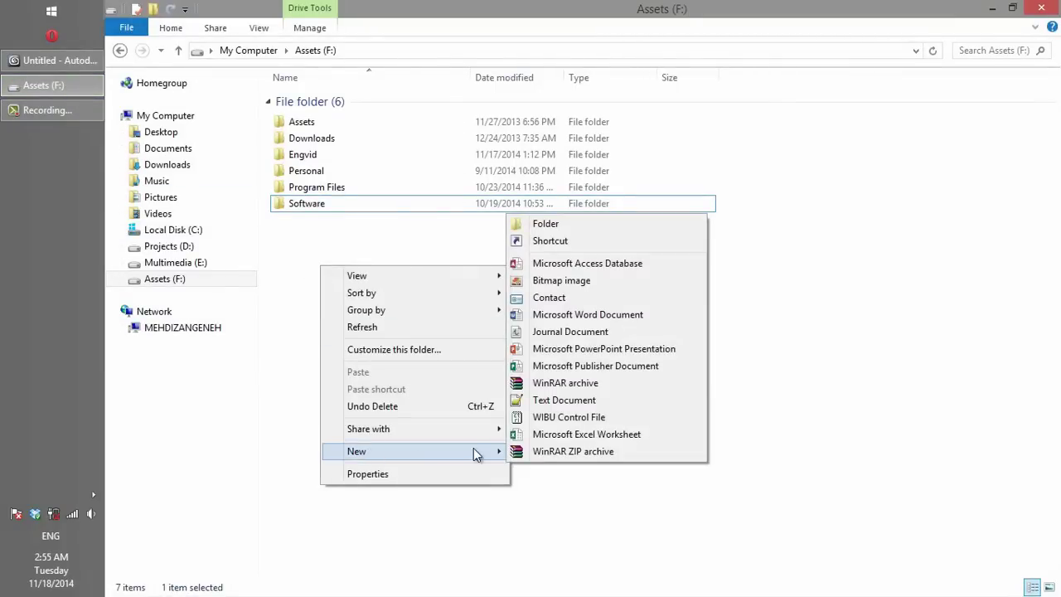
left_click(540, 225)
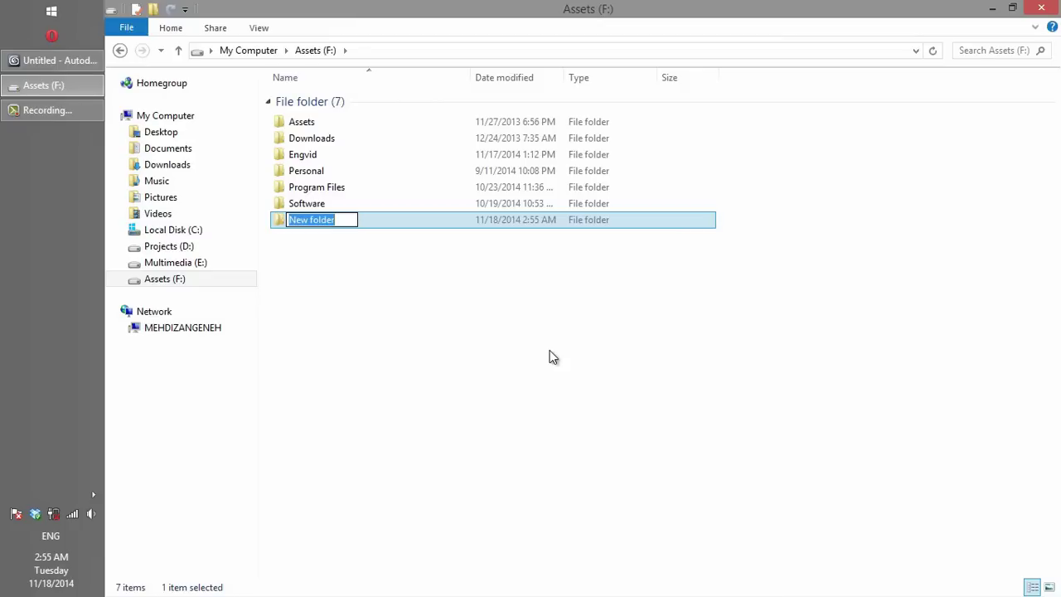
type("Share")
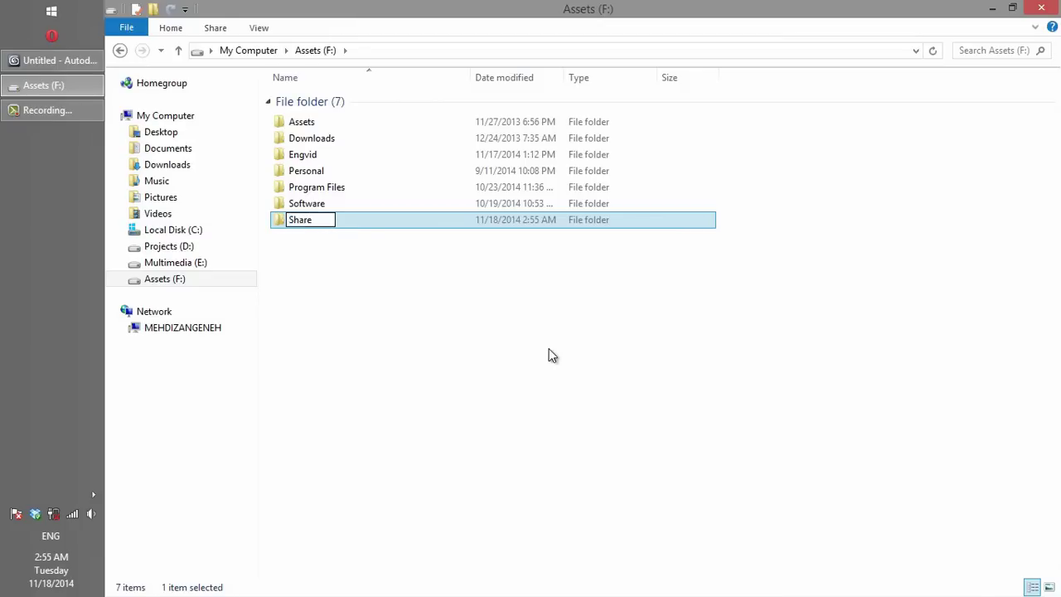
left_click(305, 267)
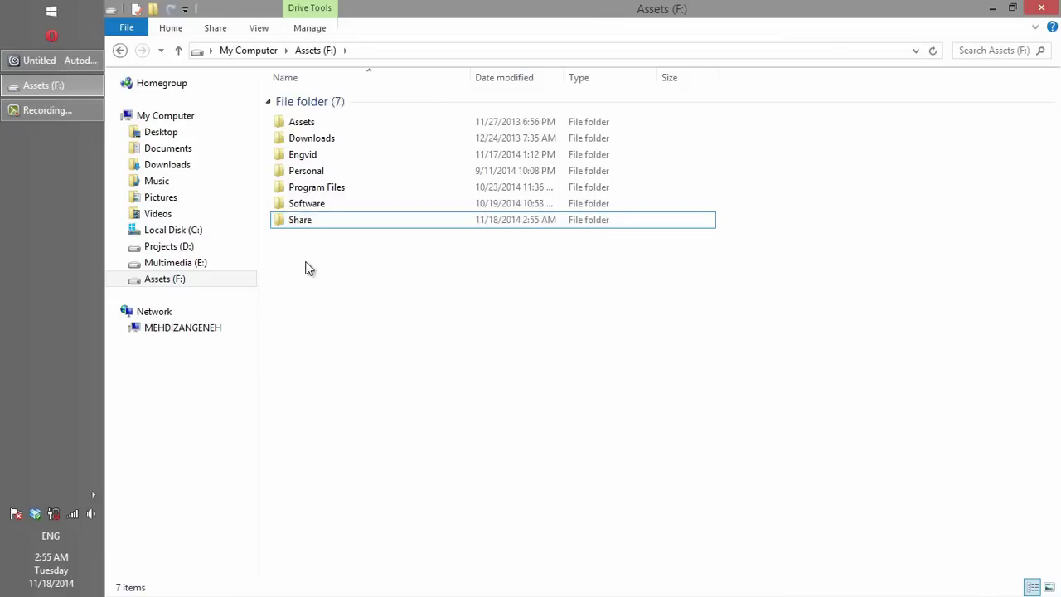
Step: Share the Share folder over the network with Everyone from its Properties Sharing tab
right_click(298, 220)
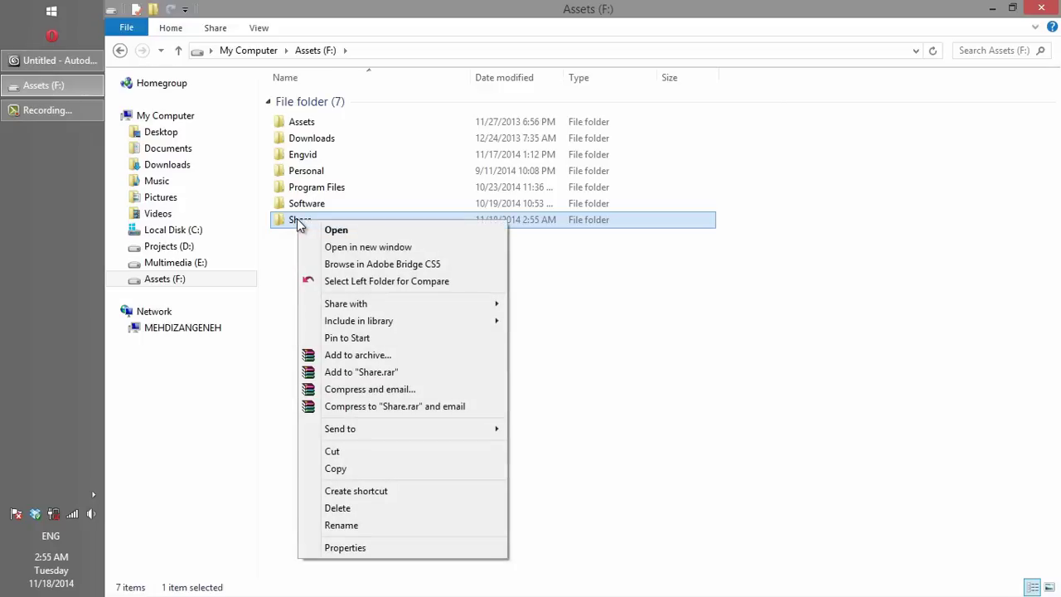
left_click(366, 550)
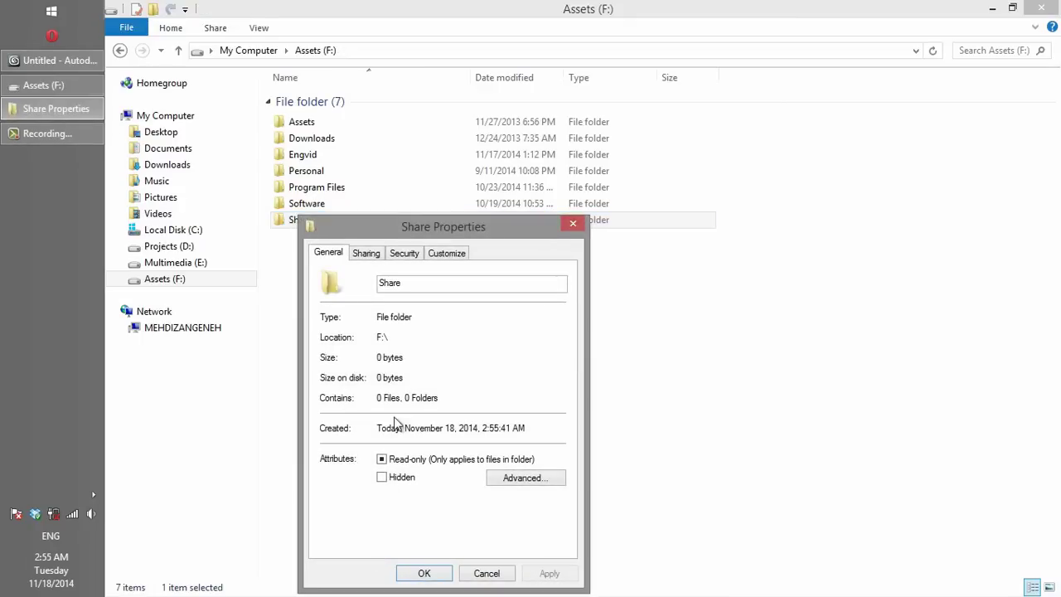
left_click(366, 253)
left_click_drag(388, 224, 460, 147)
left_click(424, 281)
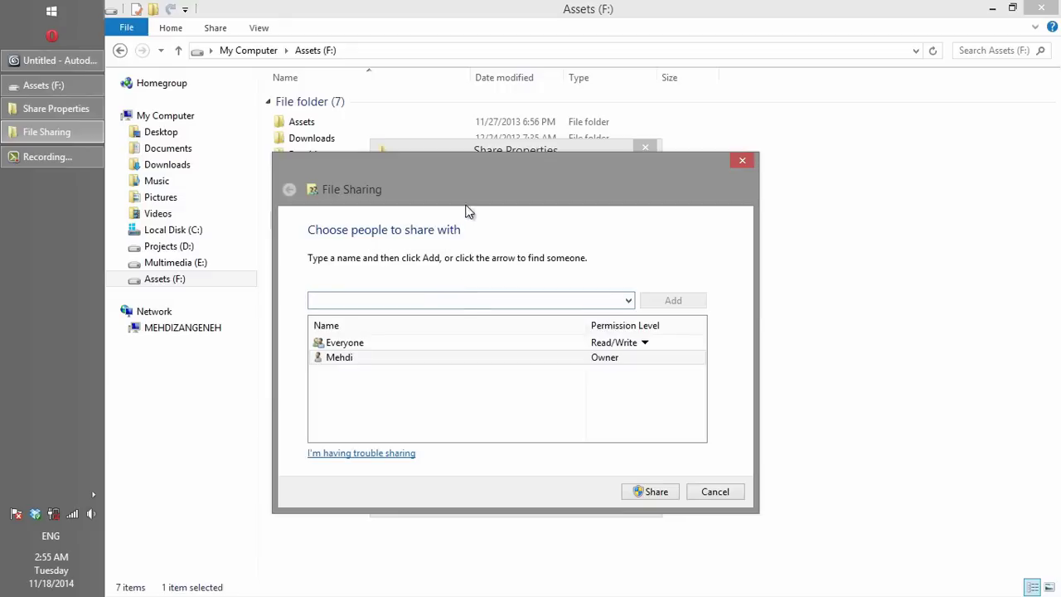
left_click_drag(470, 188, 508, 155)
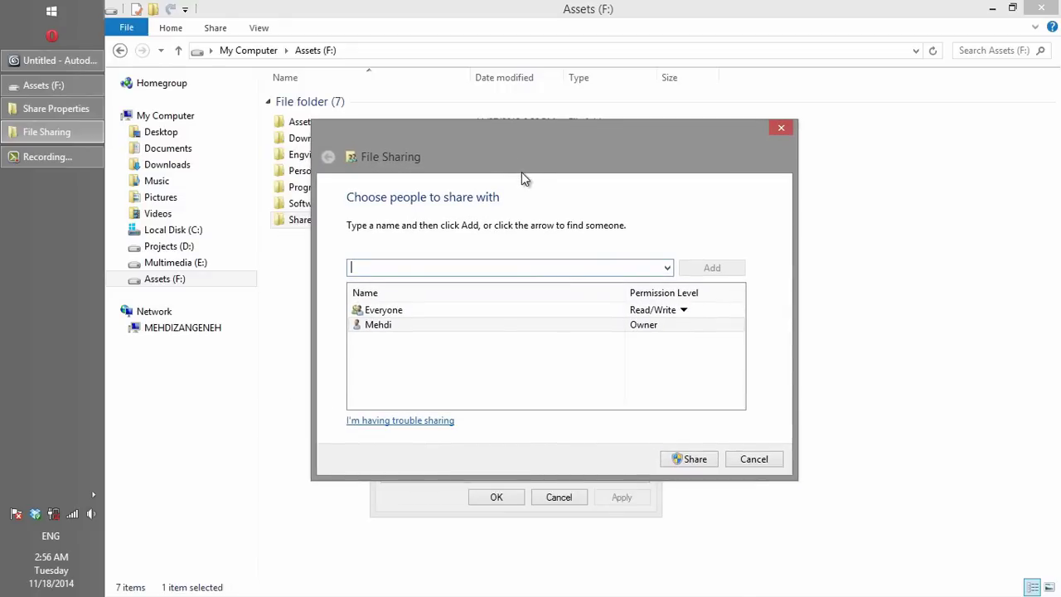
left_click(668, 267)
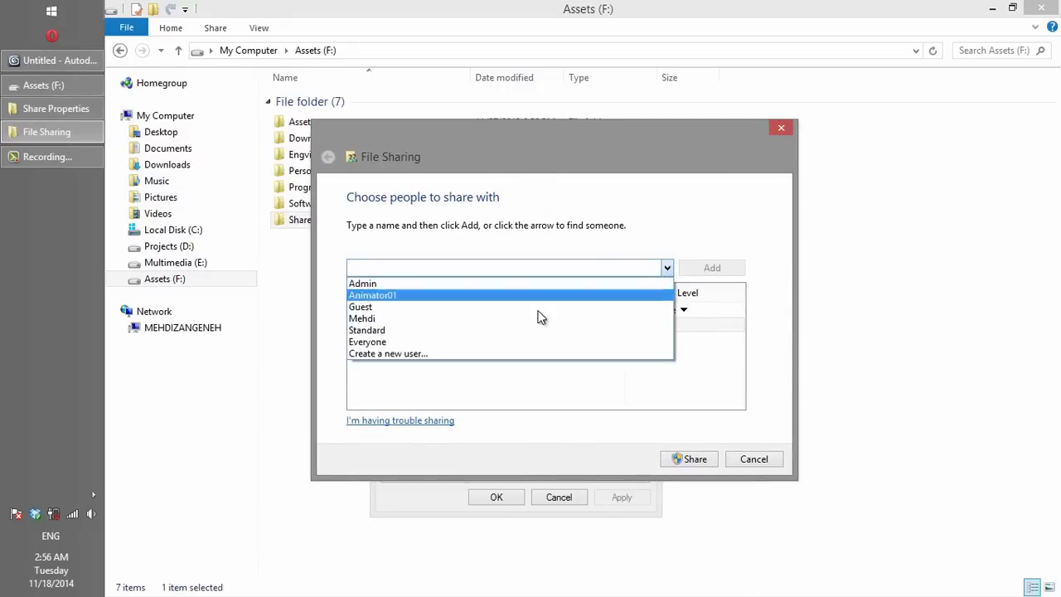
left_click(378, 342)
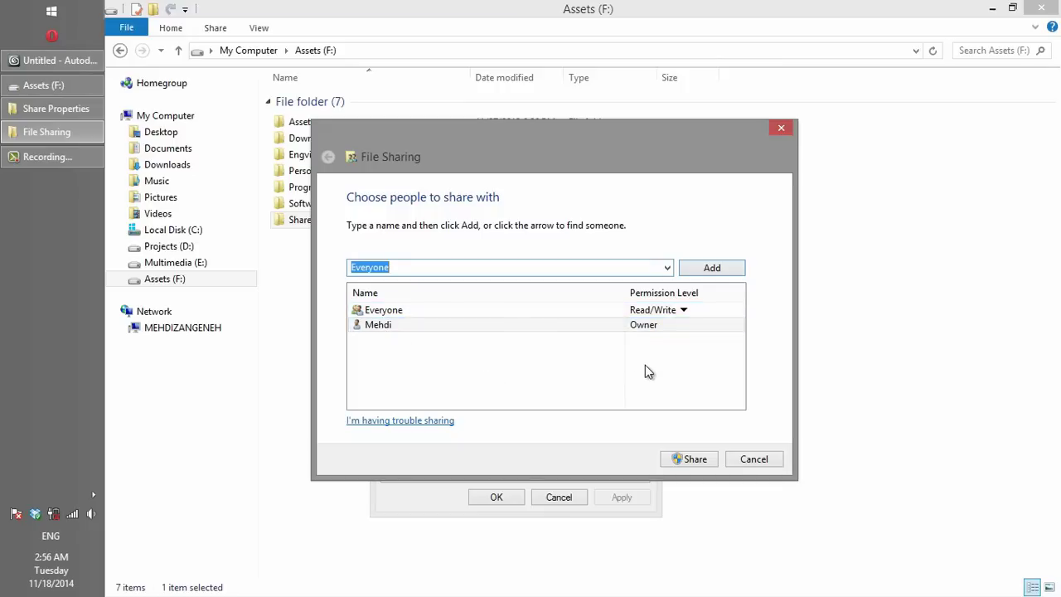
left_click(680, 459)
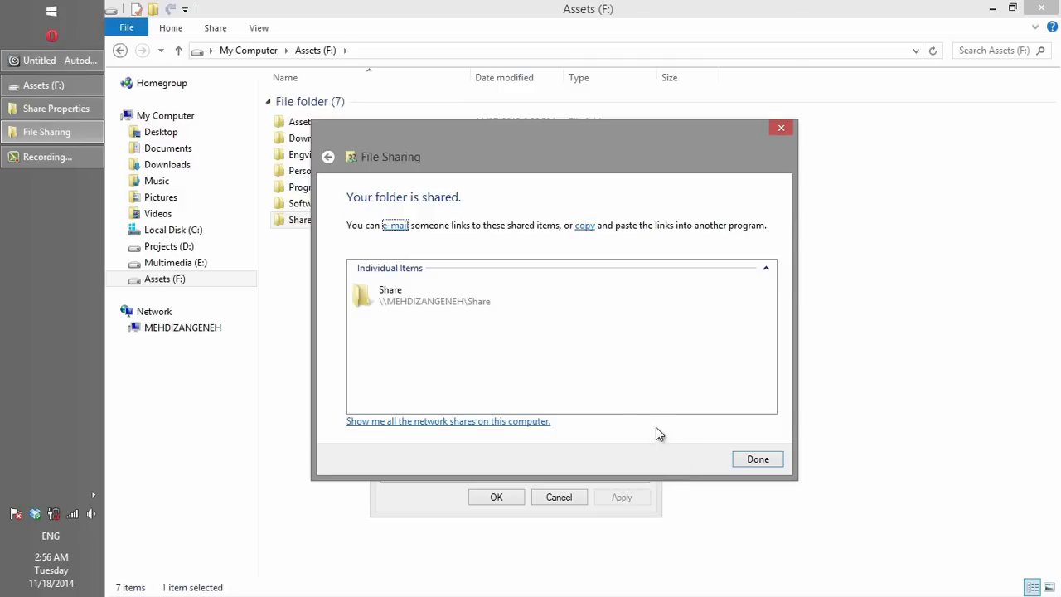
Step: Copy the Share folder's network path and close its Properties window
left_click(754, 460)
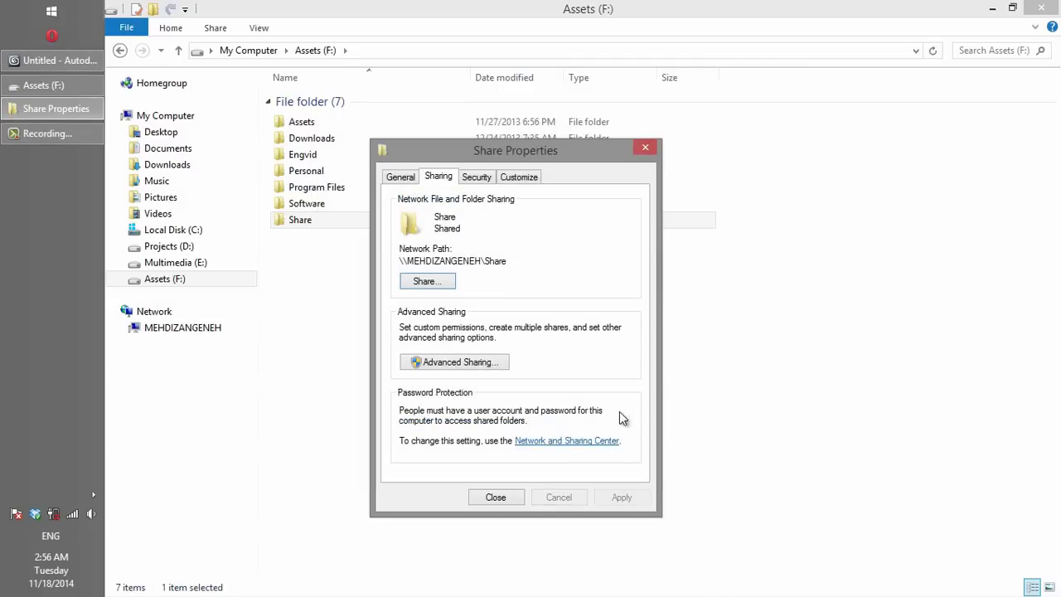
left_click_drag(508, 260, 399, 260)
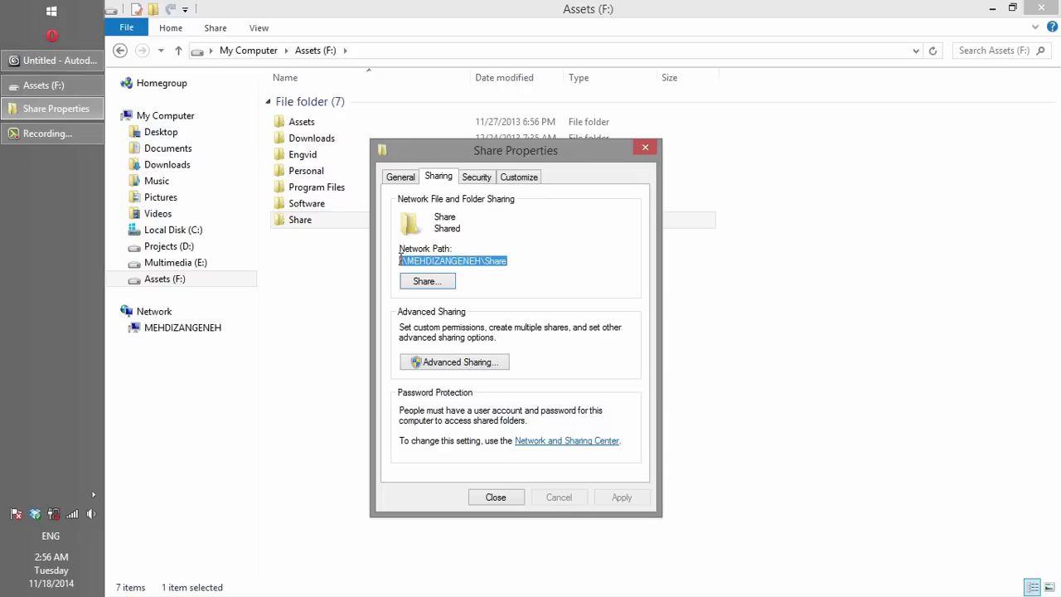
right_click(417, 256)
left_click(454, 308)
left_click(498, 498)
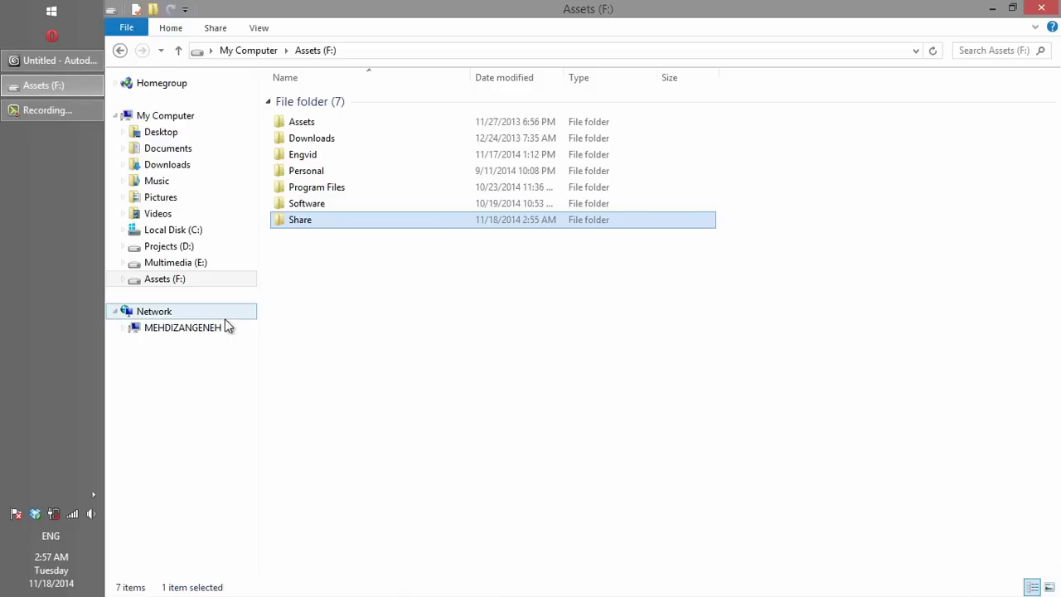
Step: Open the empty Share folder through Network, then return to 3ds Max
left_click(167, 331)
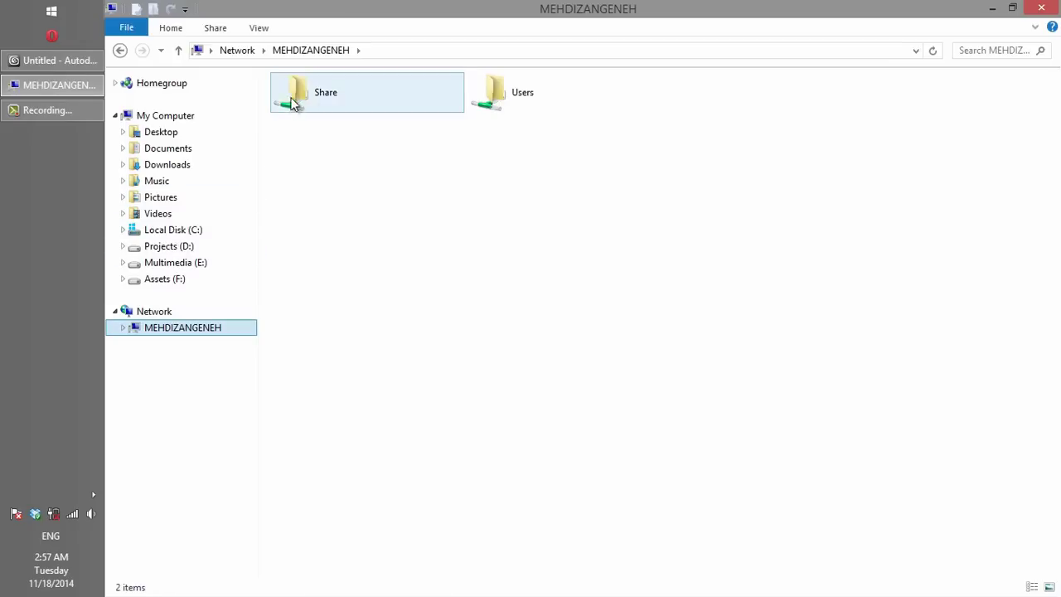
double_click(309, 98)
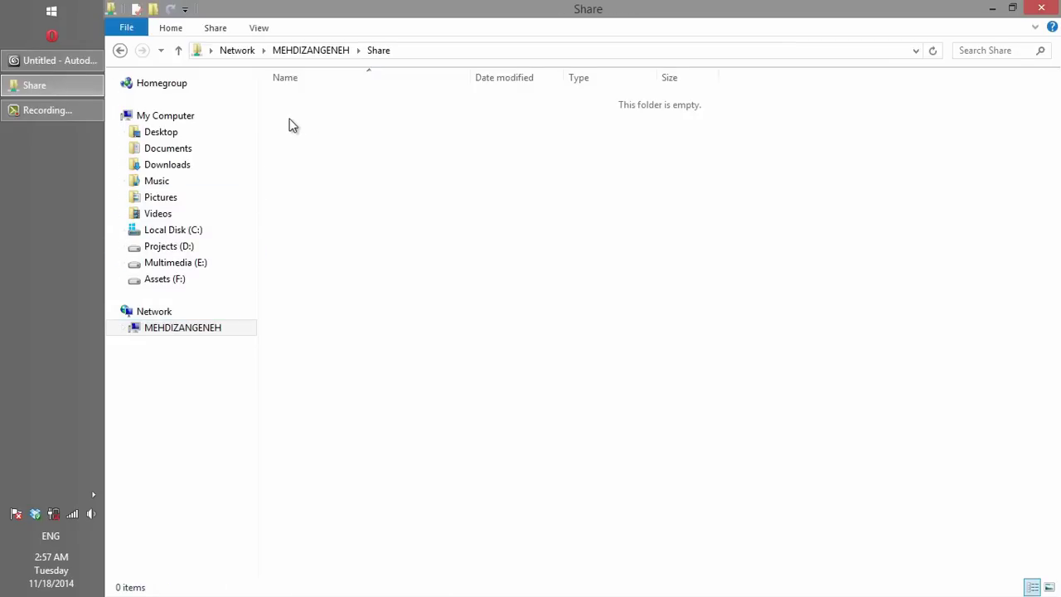
left_click(83, 63)
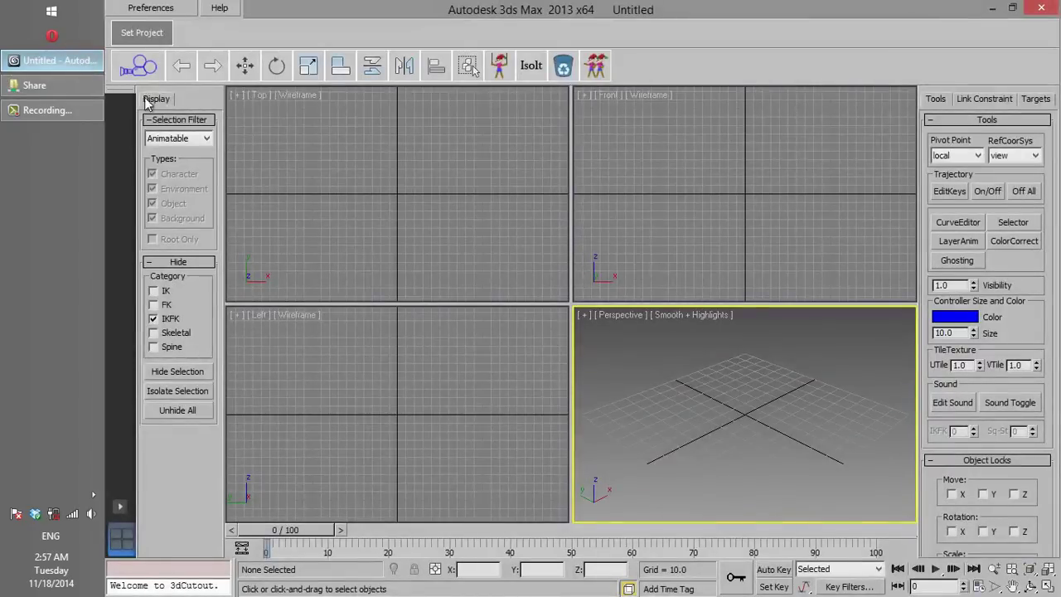
Step: Create workgroup file MyWorkgroup.3wg in the network Share folder via 3dCutout Workgroup Management
left_click(187, 11)
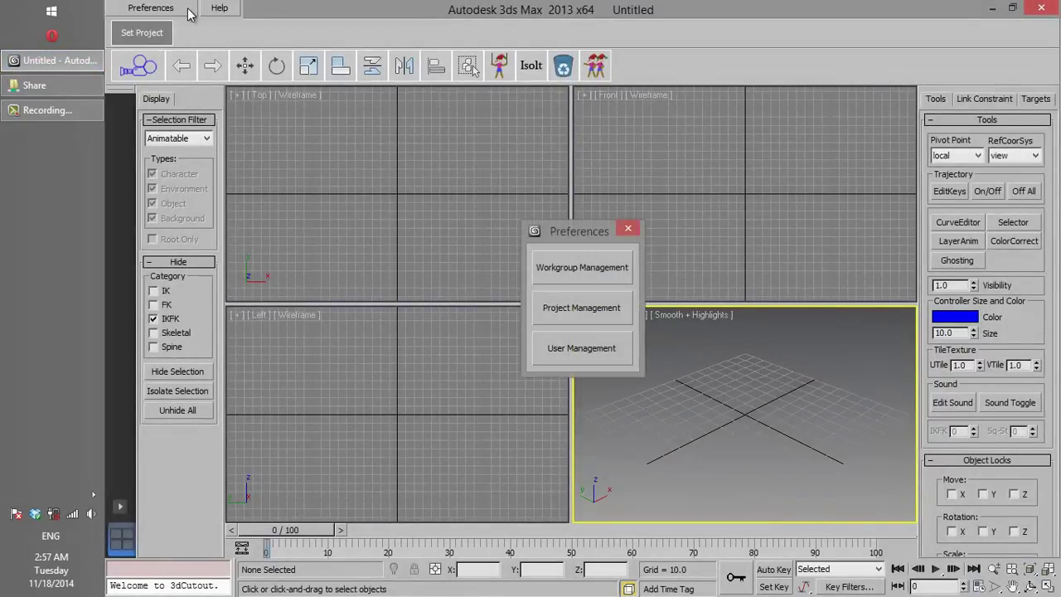
left_click(577, 268)
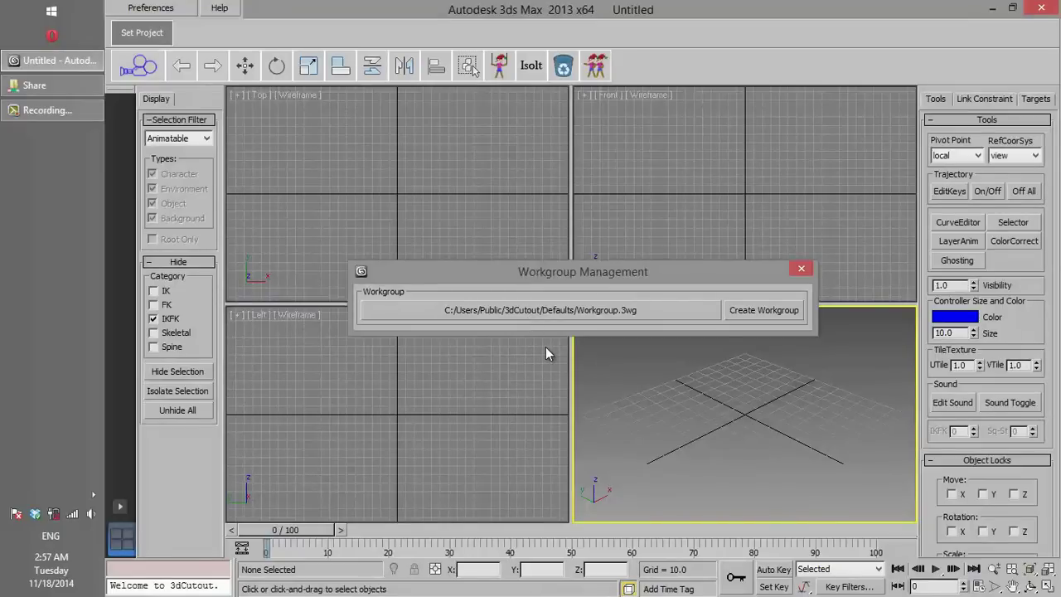
left_click(740, 313)
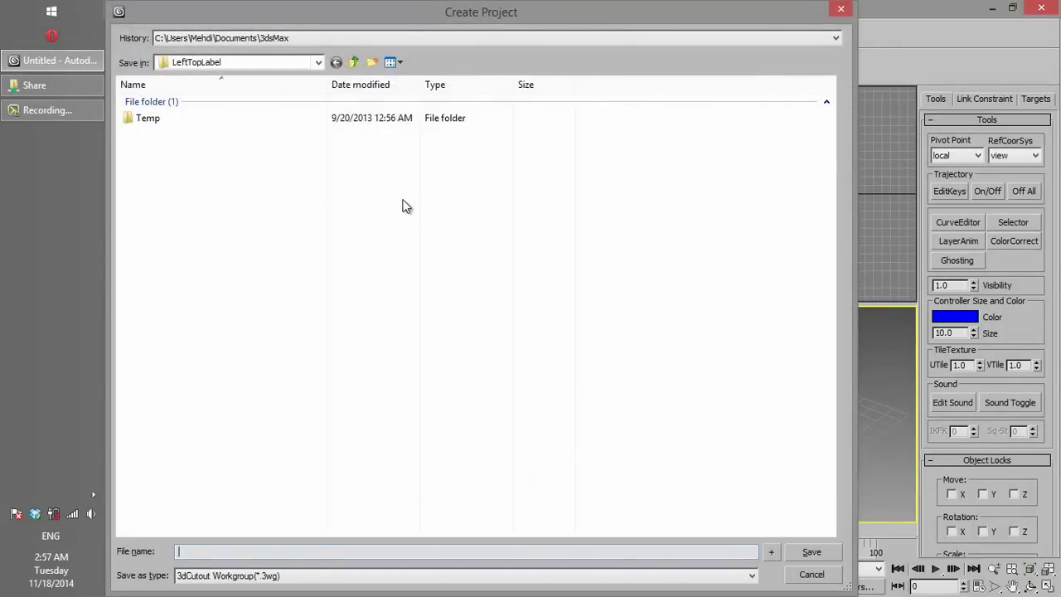
left_click(318, 64)
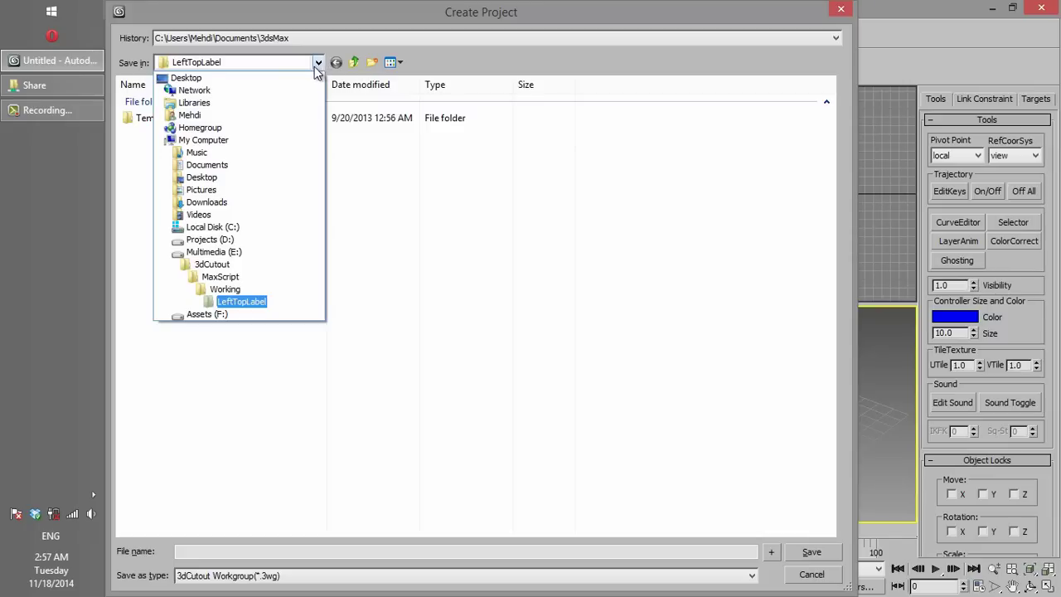
left_click(198, 91)
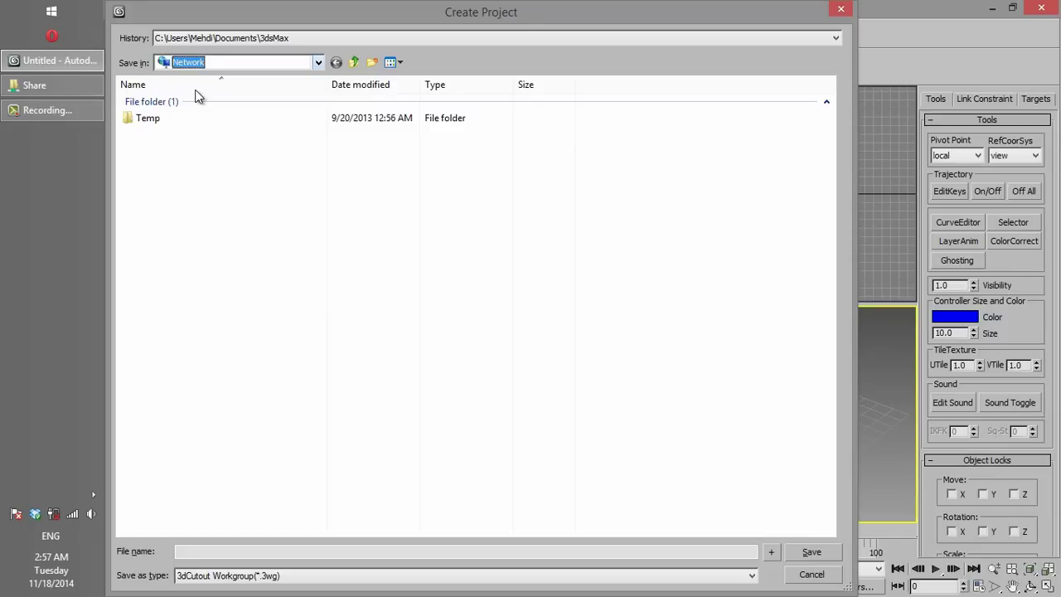
double_click(182, 121)
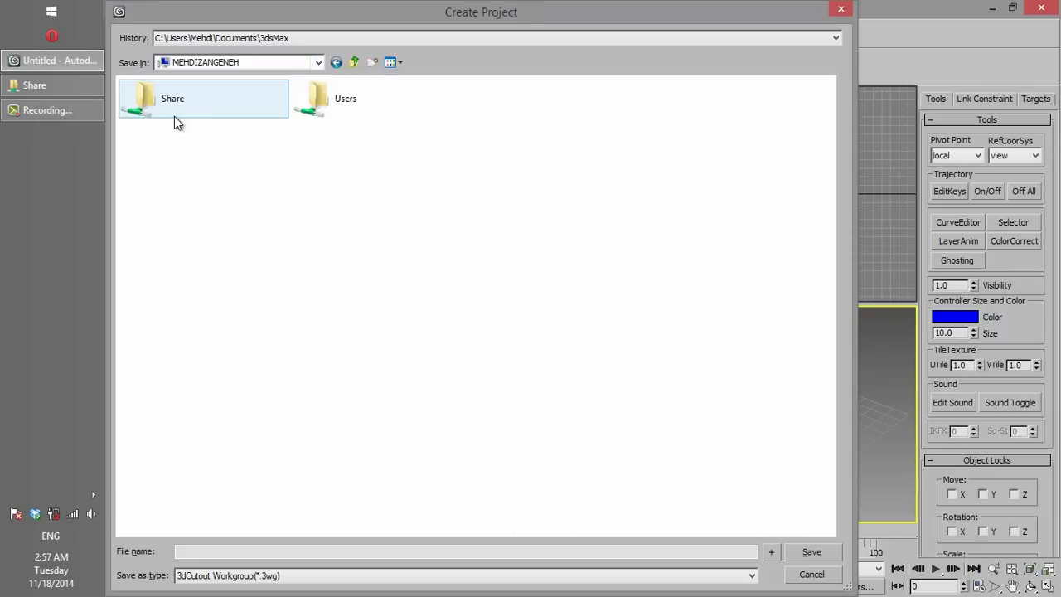
double_click(165, 103)
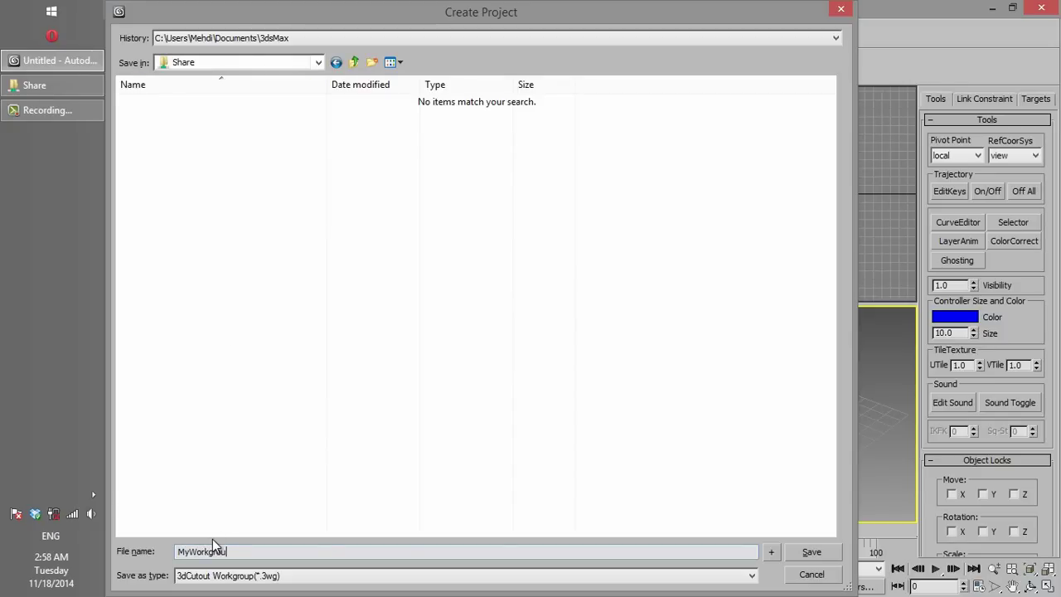
key("Return")
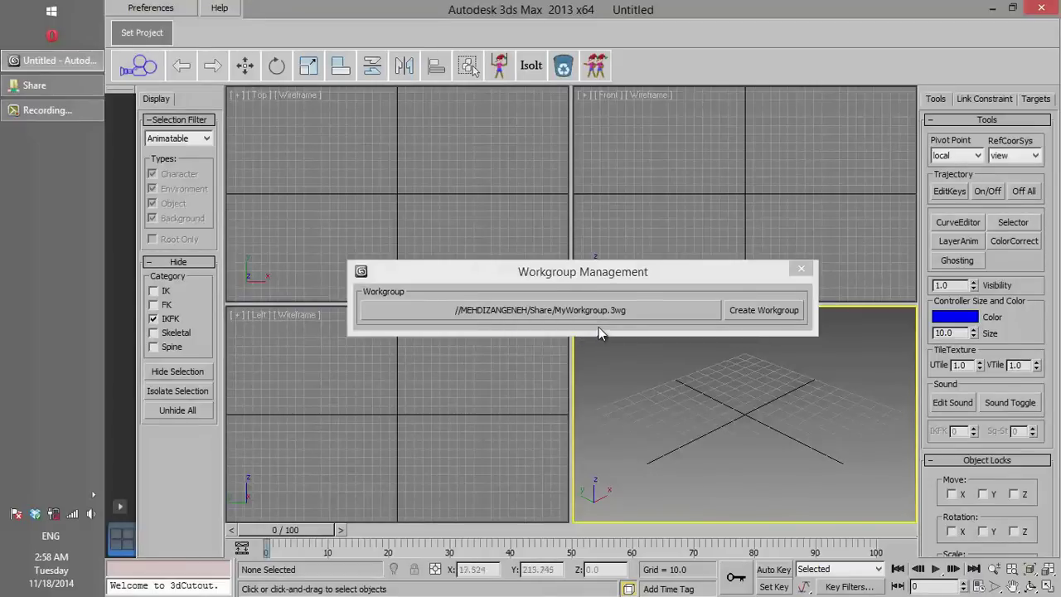
left_click(800, 272)
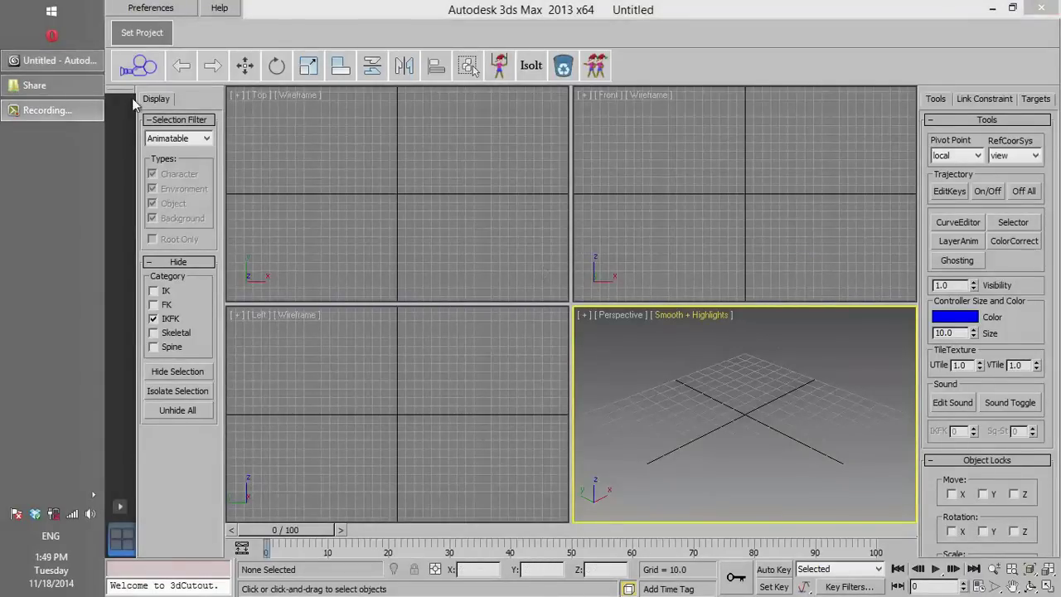
left_click(87, 87)
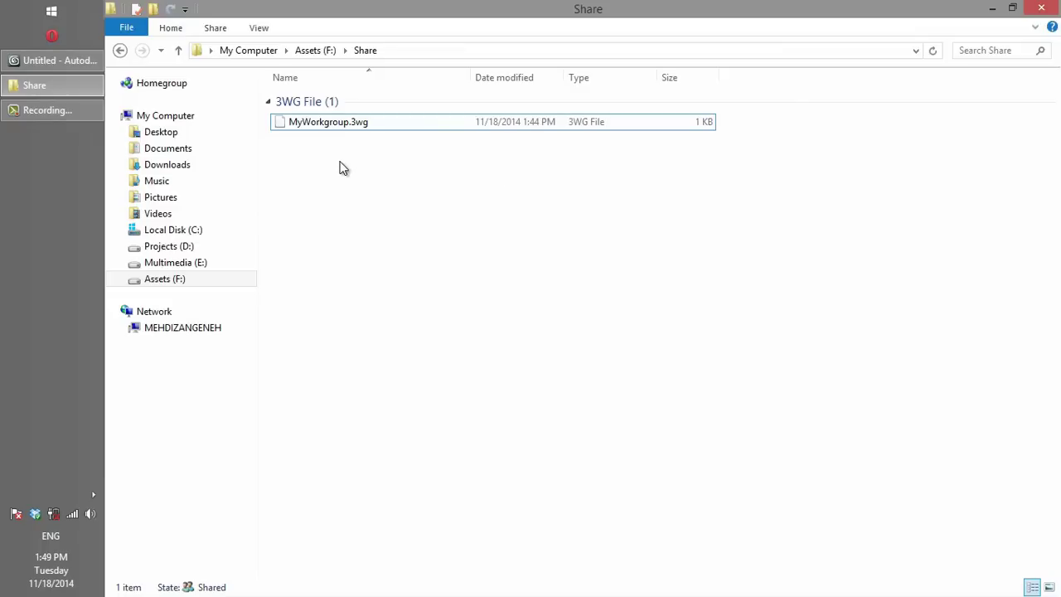
left_click(330, 129)
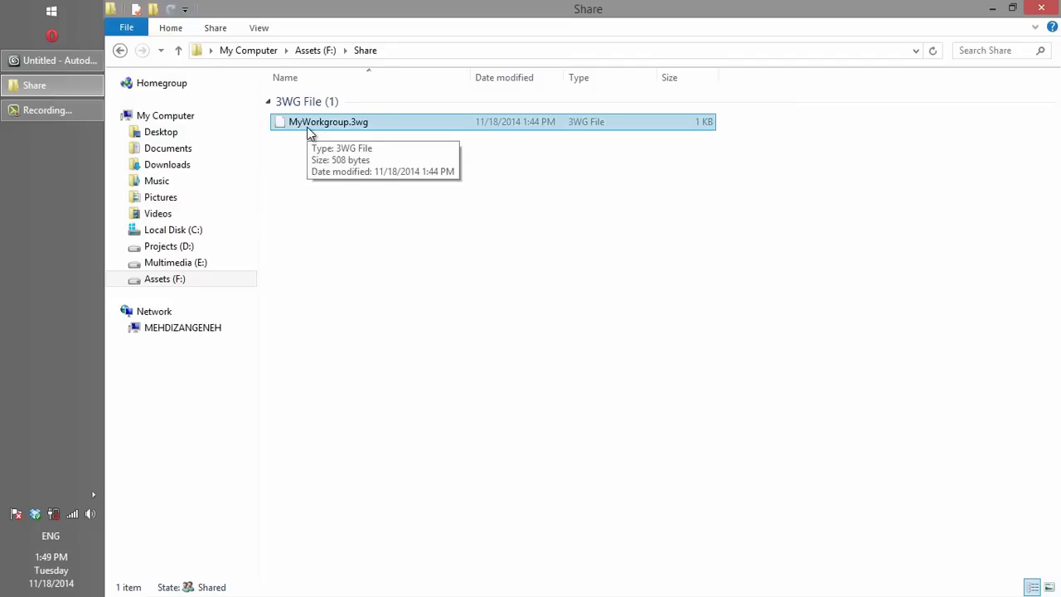
left_click(352, 182)
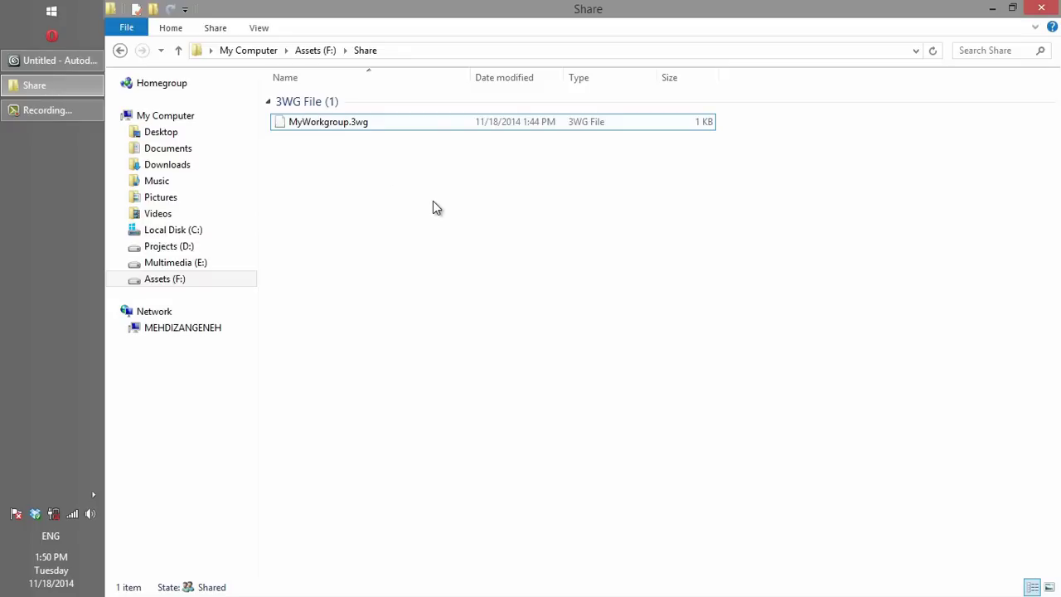
left_click(83, 62)
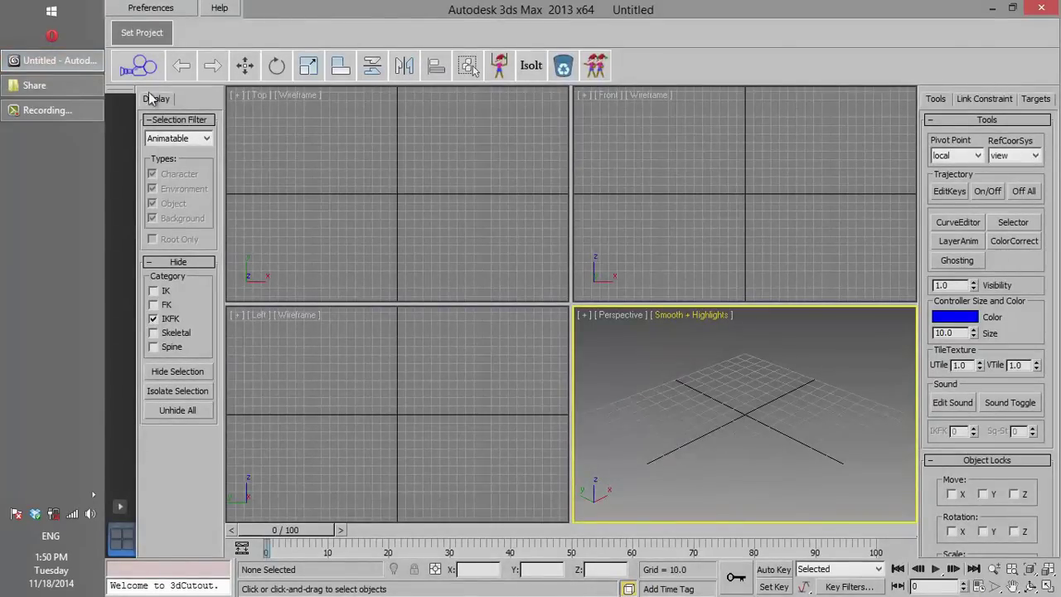
key("super")
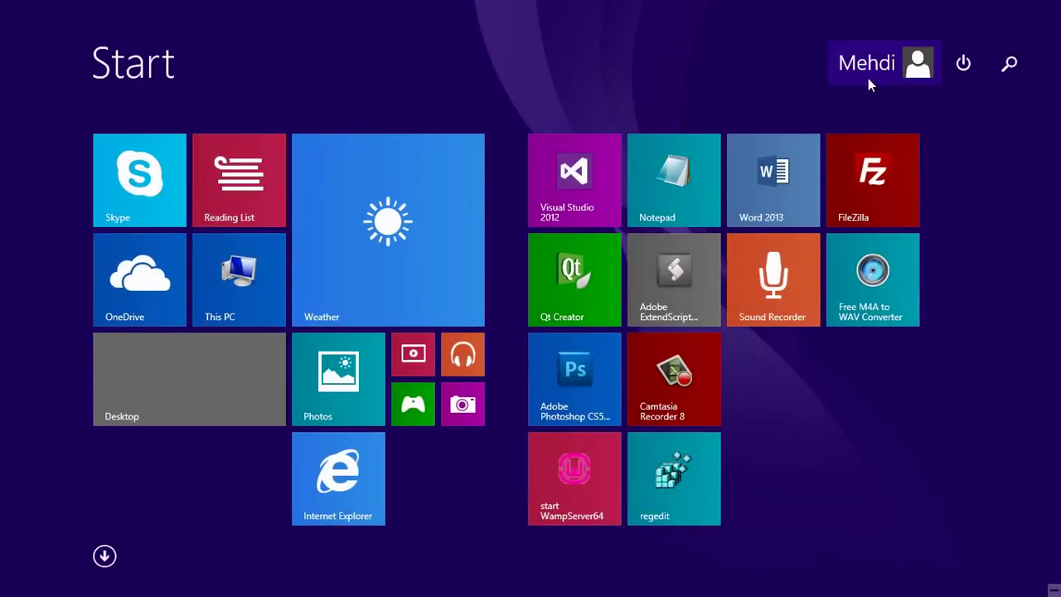
left_click(240, 367)
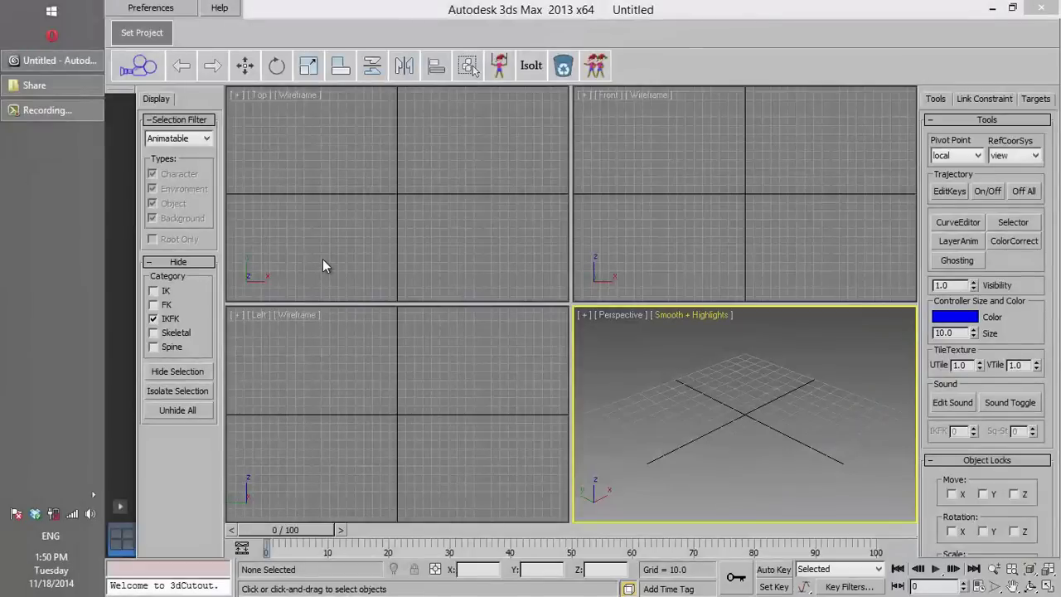
Step: Review 3dCutout User Management, showing one administrator user, then reopen Preferences
left_click(179, 14)
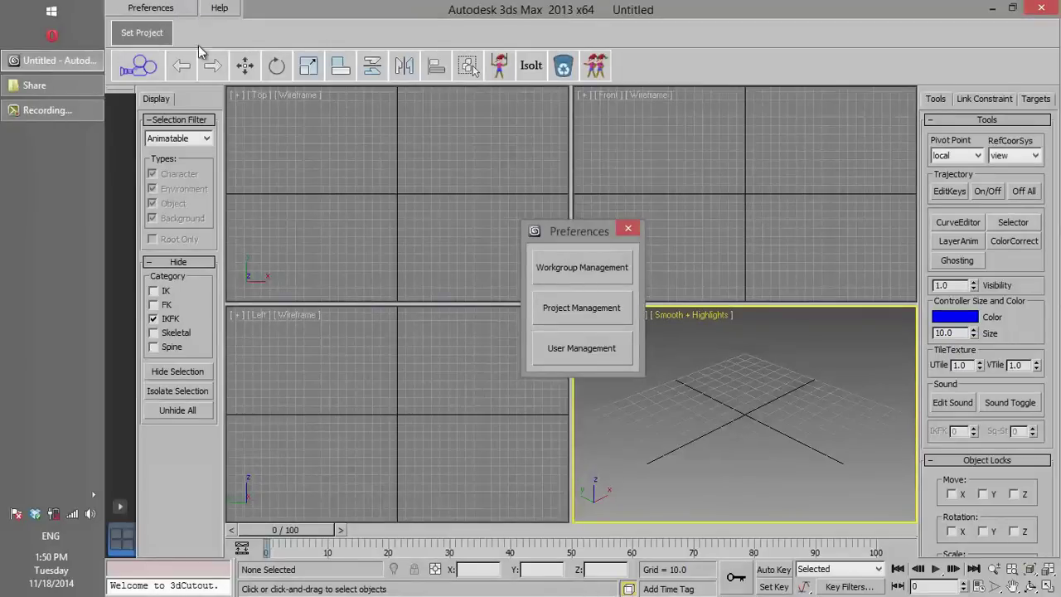
left_click(566, 351)
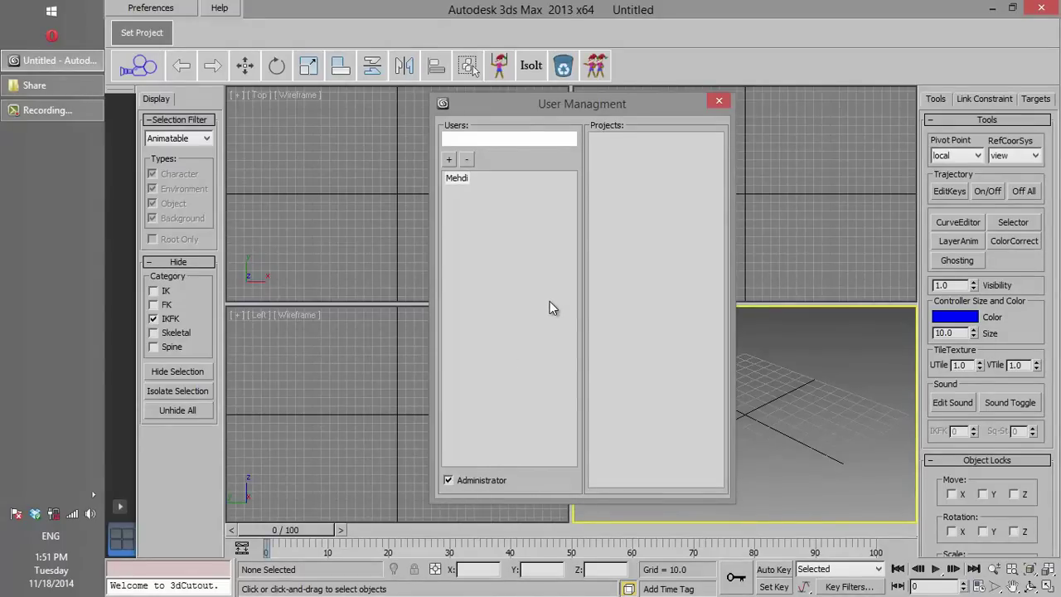
left_click(461, 138)
left_click(717, 102)
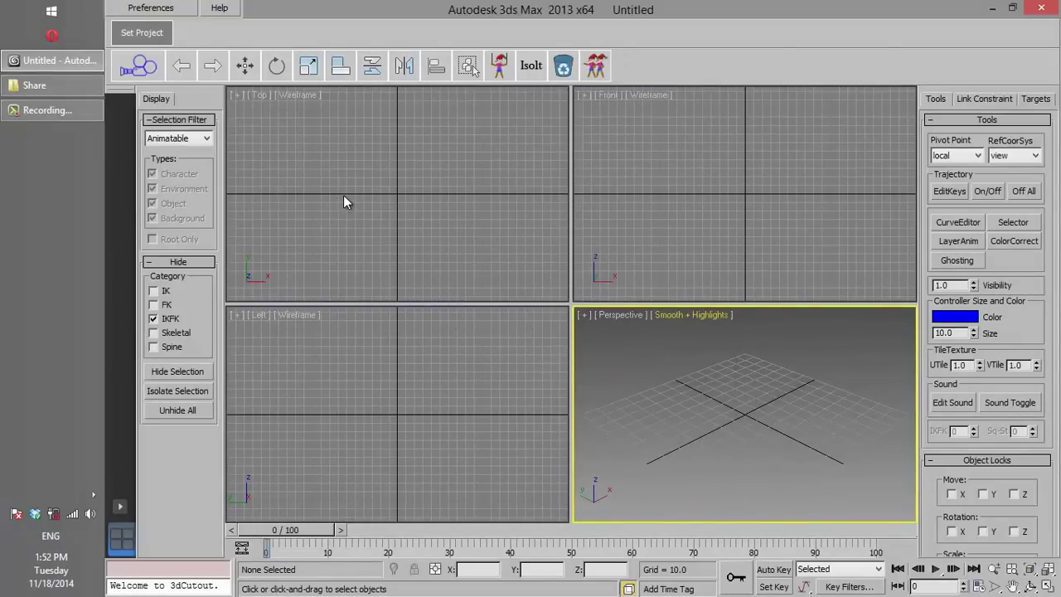
left_click(189, 10)
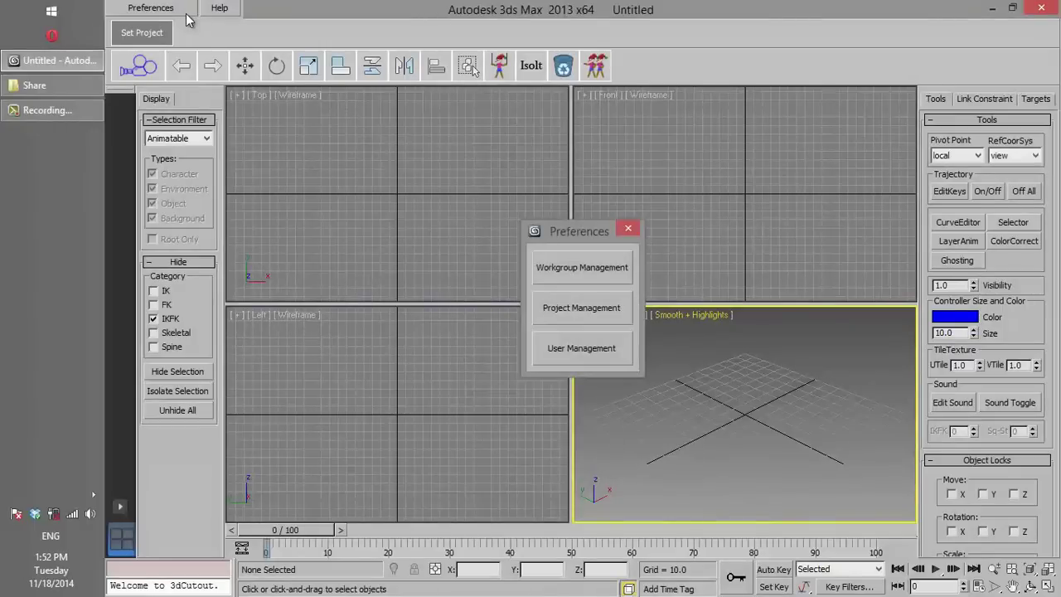
Step: Create a 3dCutout project named MyProject saved in the Share network folder
left_click(580, 319)
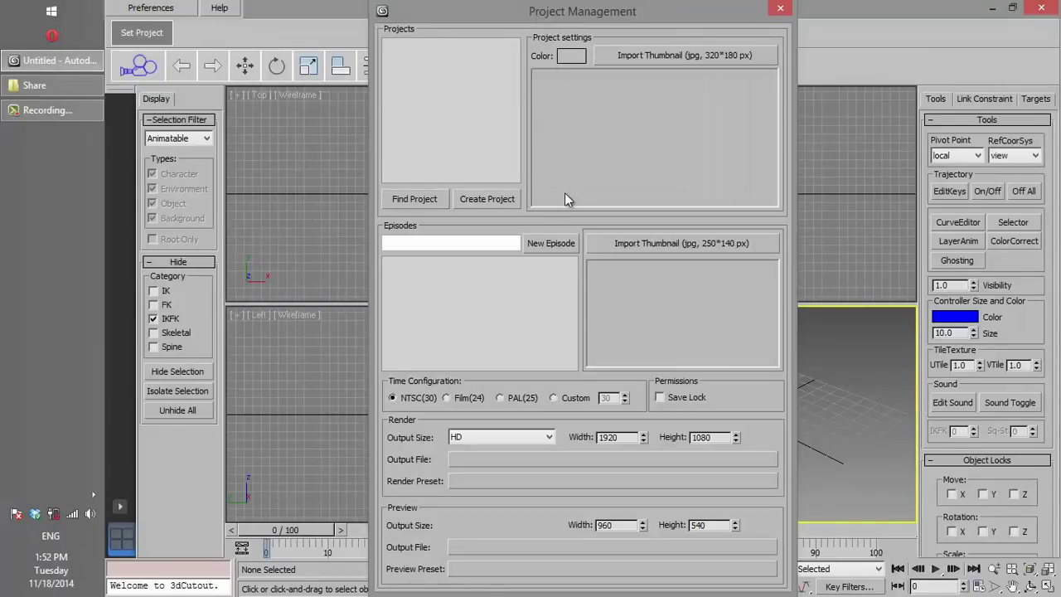
left_click(497, 203)
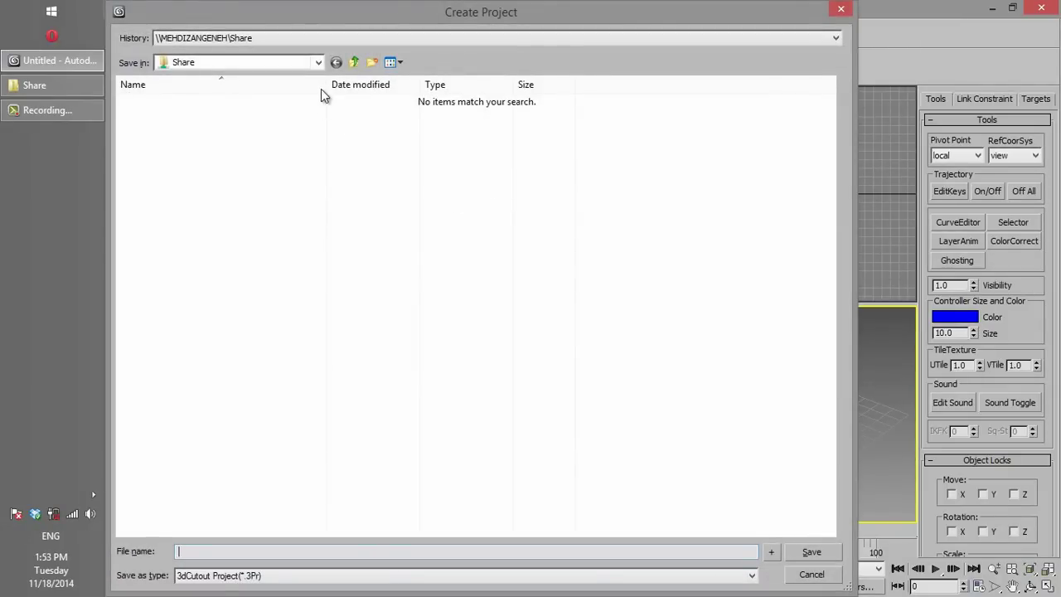
left_click(318, 63)
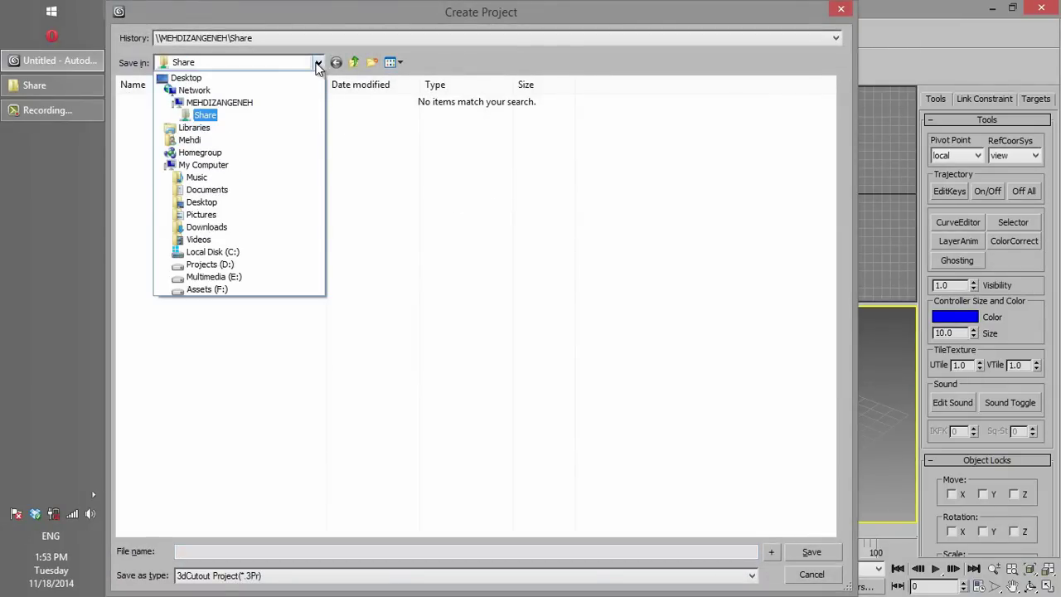
left_click(212, 115)
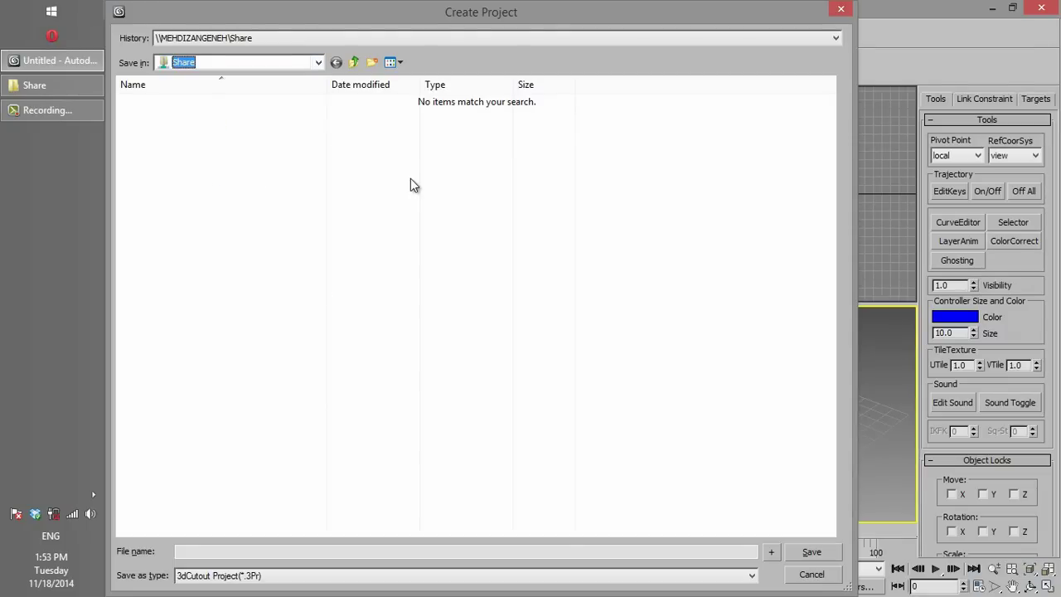
left_click(220, 552)
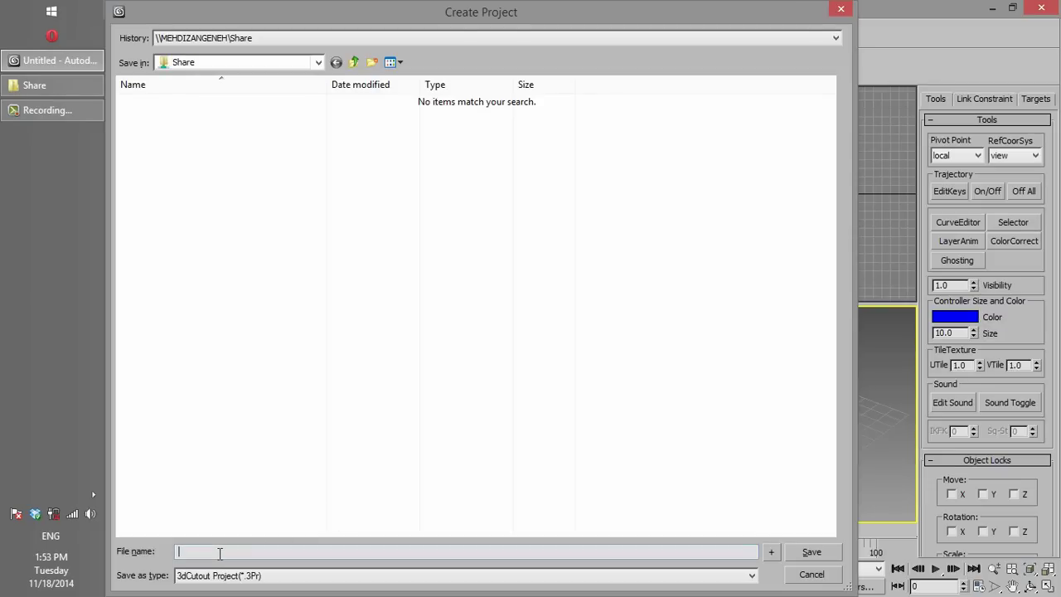
type("MyProject")
left_click(812, 553)
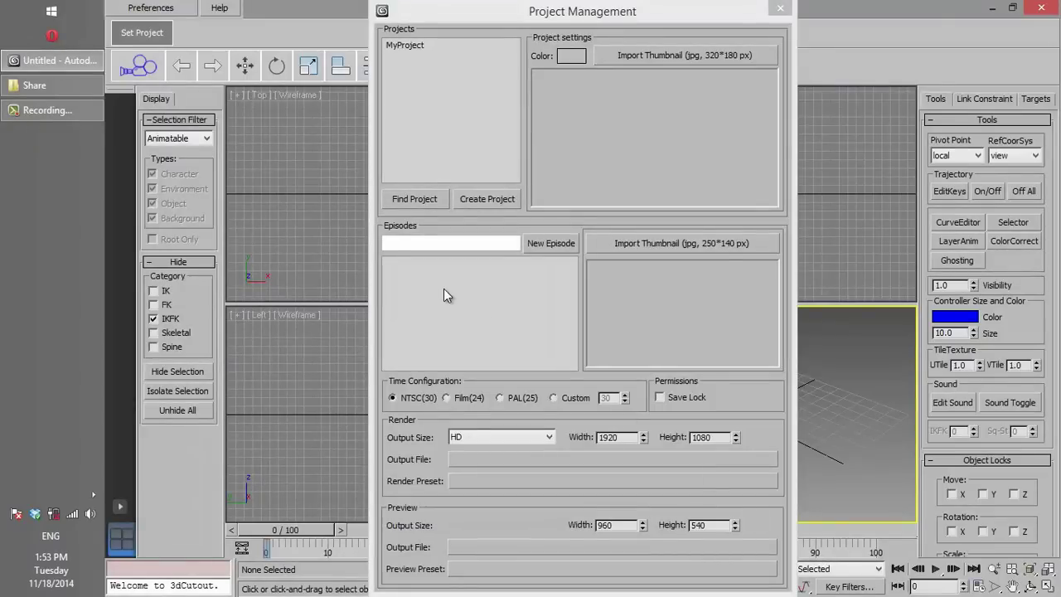
left_click(71, 90)
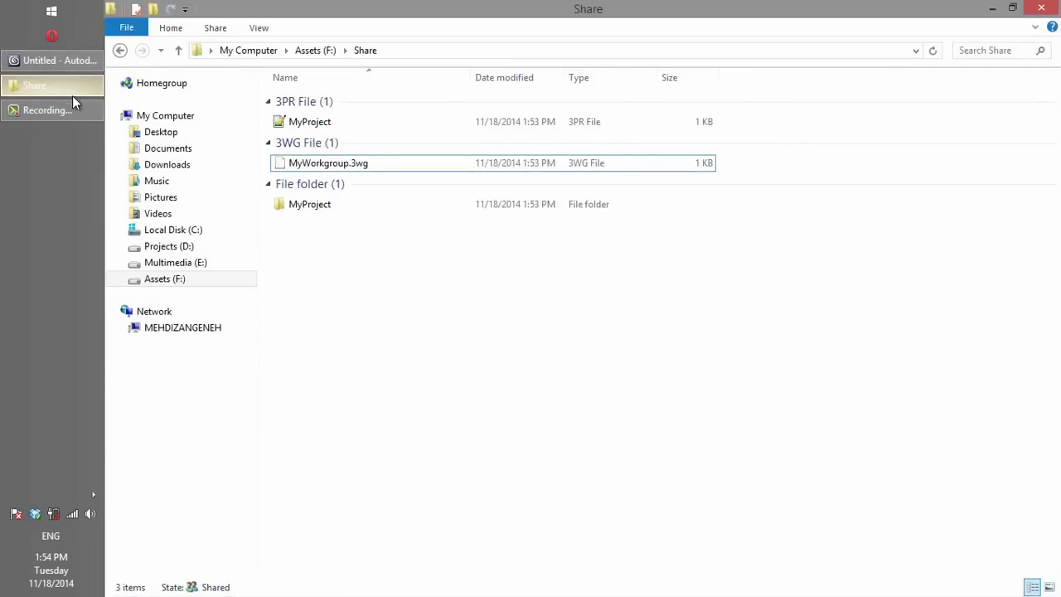
left_click(314, 128)
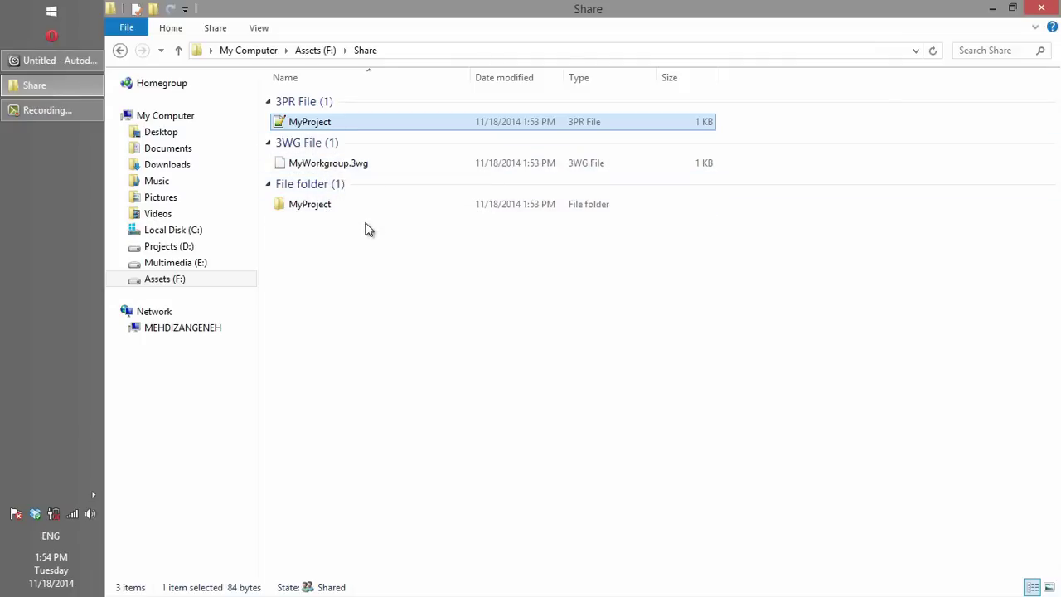
left_click(320, 53)
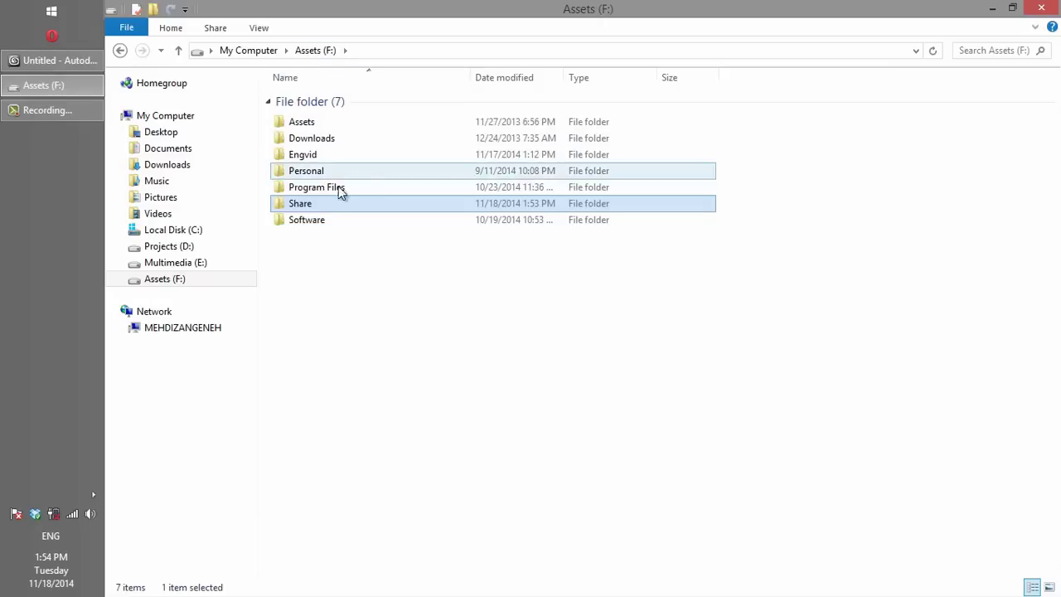
left_click(120, 52)
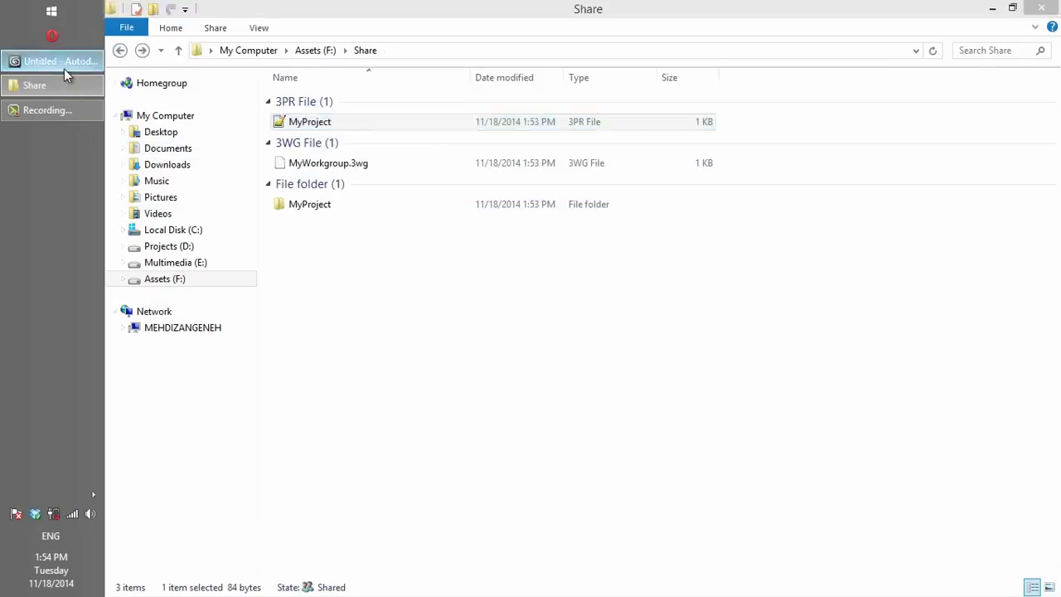
left_click(64, 63)
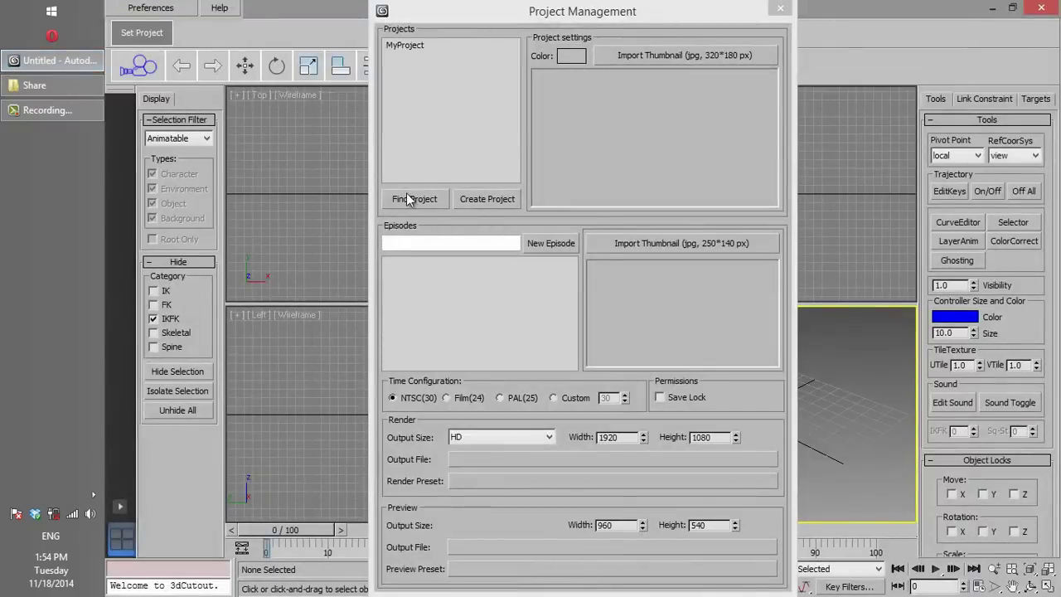
Step: Import Desktop's Thumbnail.jpg as MyProject's 320*180 thumbnail and close Project Management
left_click(415, 48)
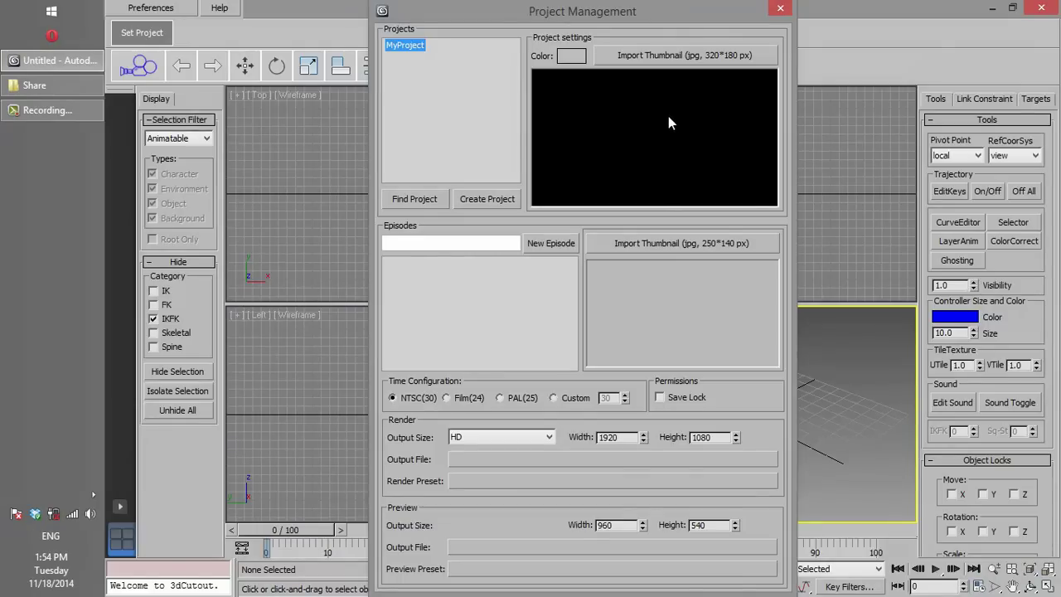
left_click(656, 63)
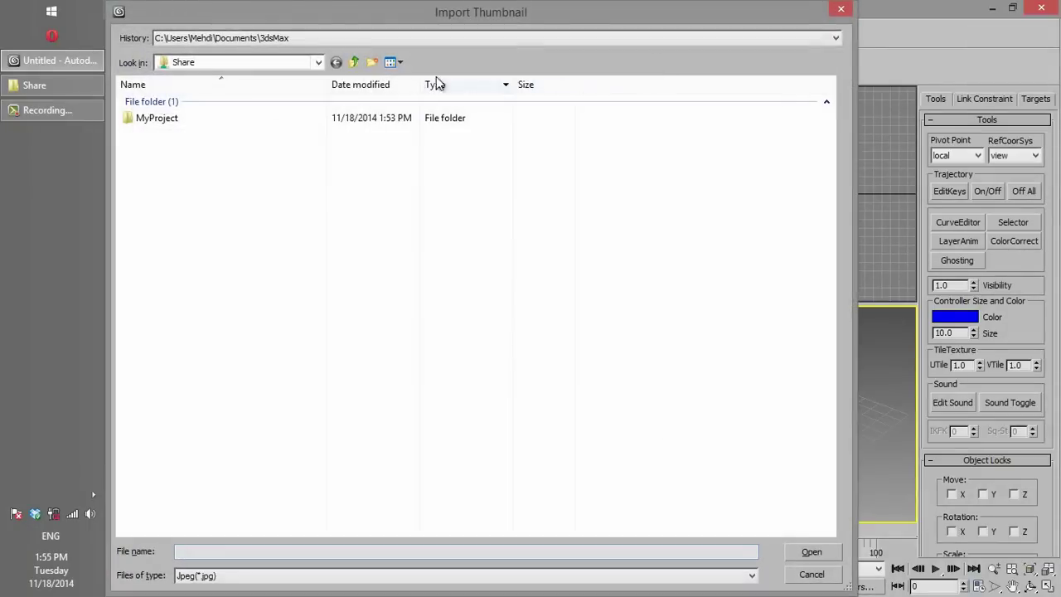
left_click(317, 66)
left_click(262, 80)
left_click(503, 148)
double_click(504, 148)
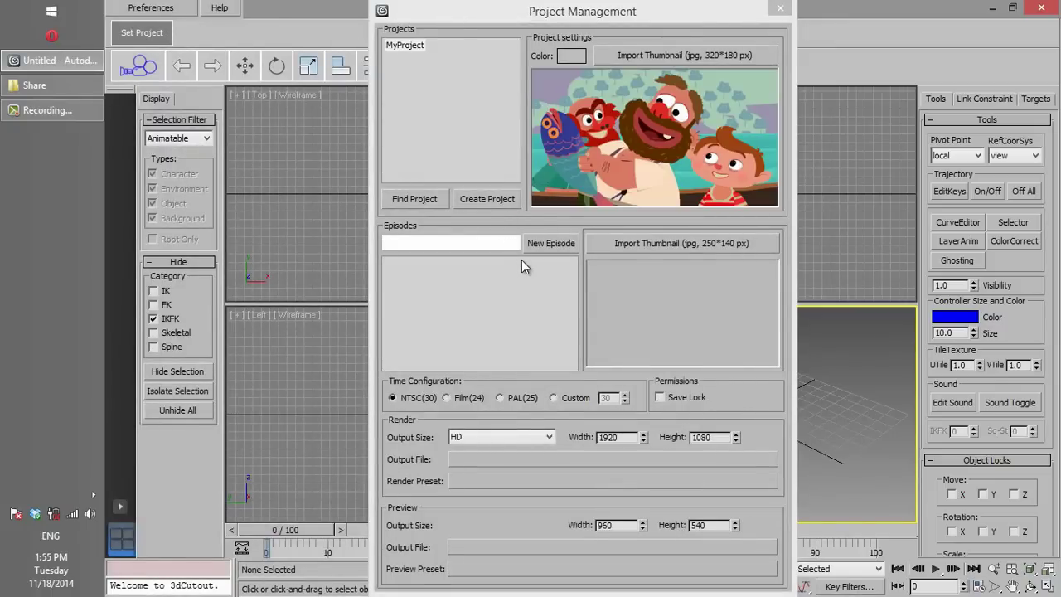
left_click(782, 12)
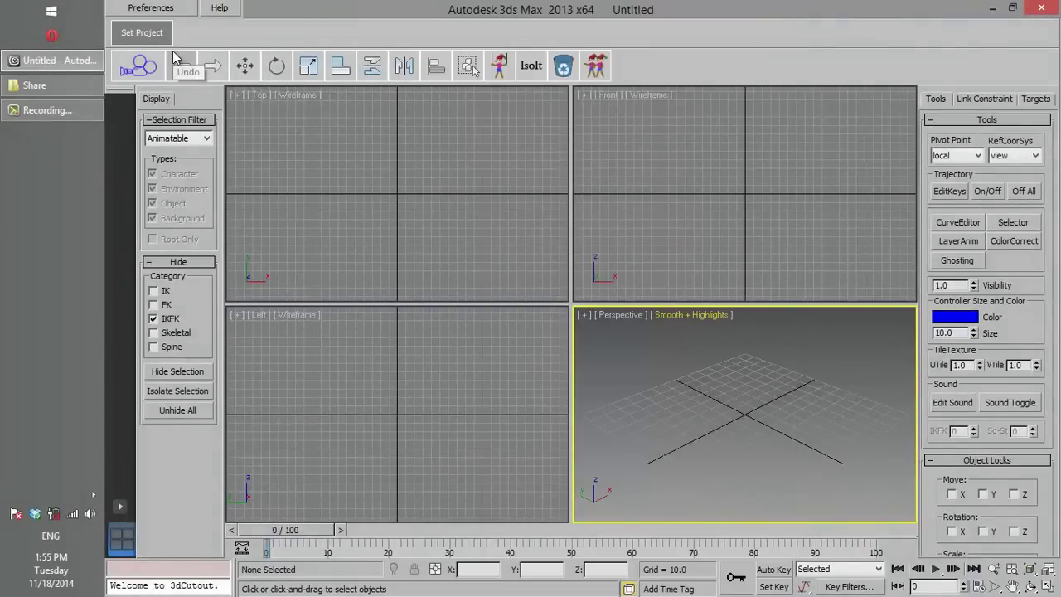
Step: Pick MyProject from the 3dCutout project list
left_click(142, 34)
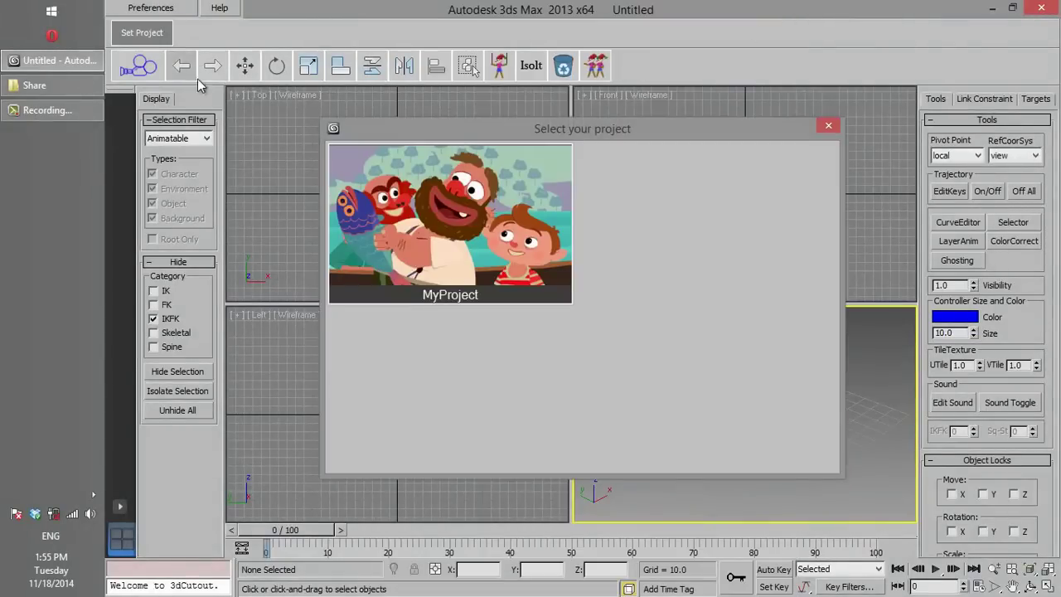
left_click(470, 234)
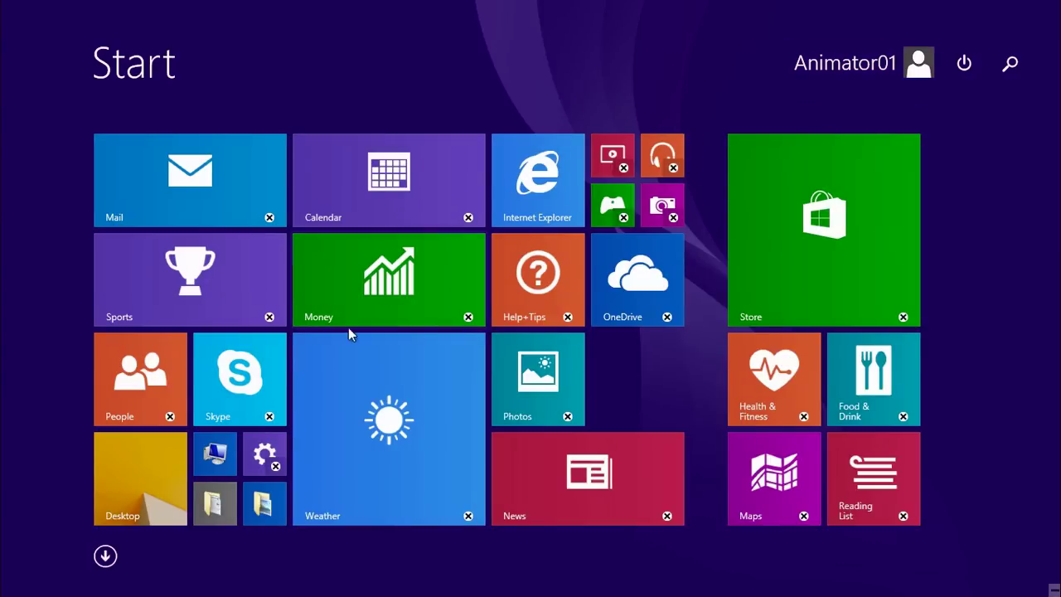
Step: Browse the network Share folder to see MyProject, MyProject.3Pr and MyWorkgroup.3wg, then close Explorer
left_click(158, 476)
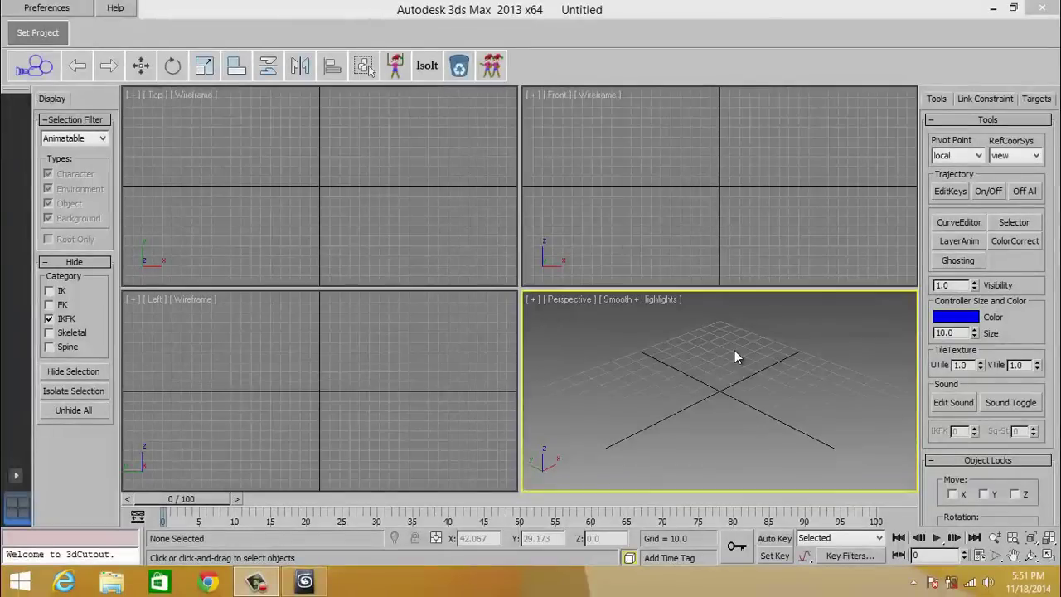
left_click(122, 579)
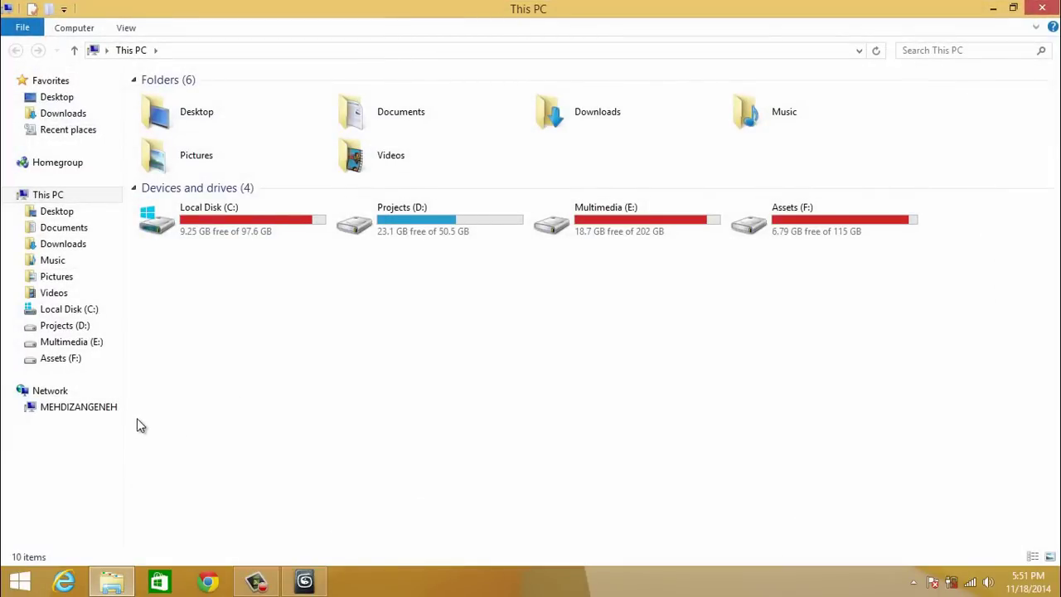
left_click(93, 412)
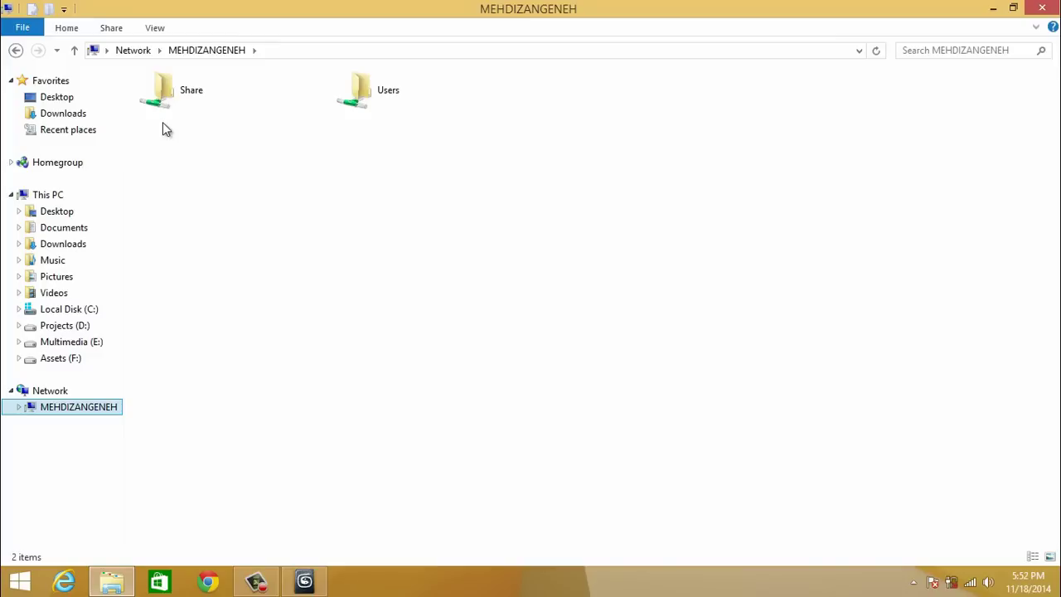
double_click(176, 96)
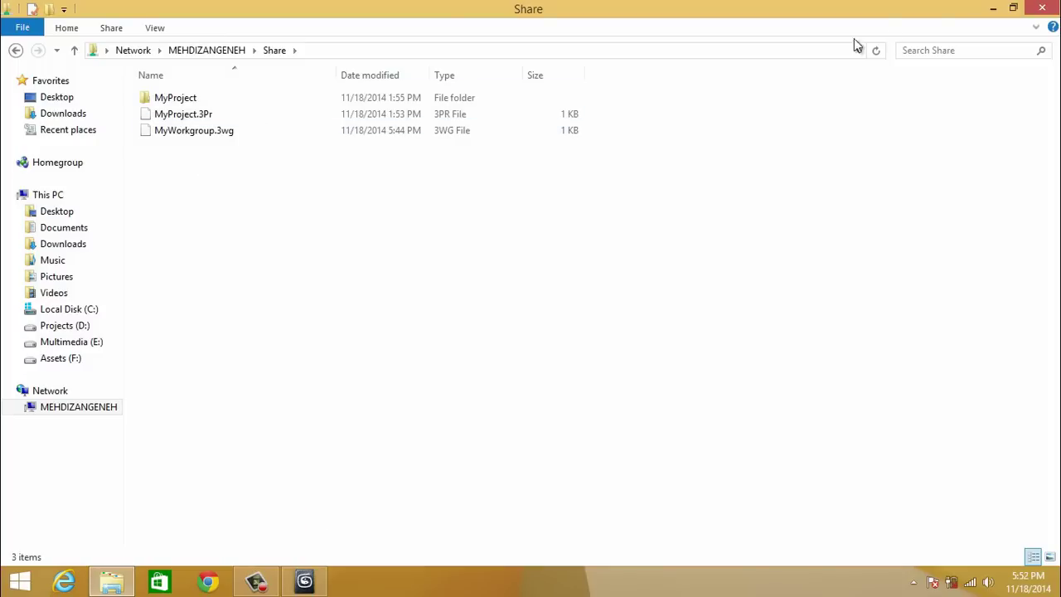
left_click(1039, 10)
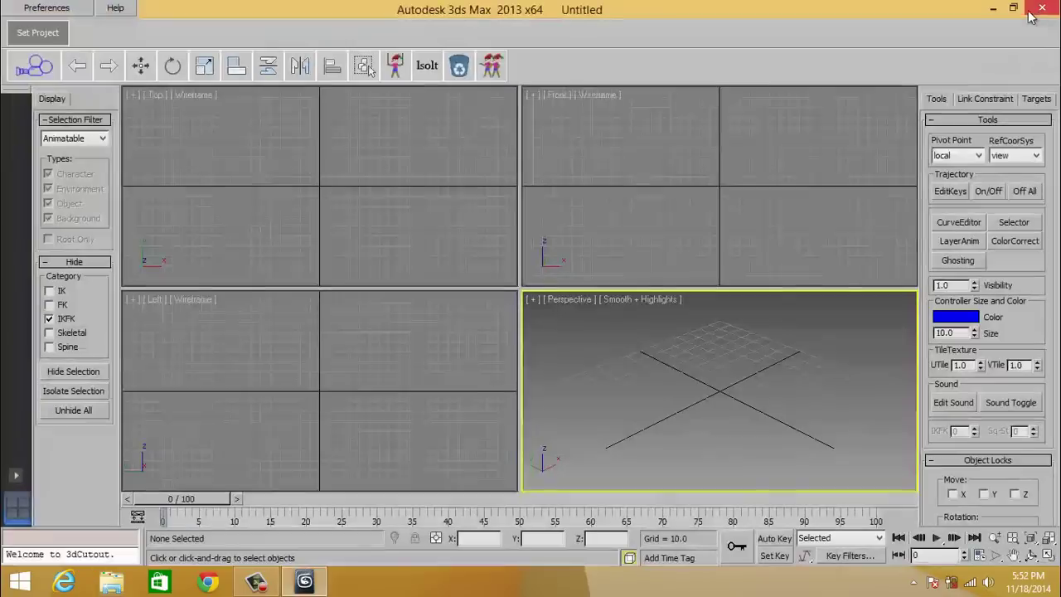
Step: Open Workgroup Management, showing the default C:/Users/Public/3dCutout/Defaults/Workgroup.3wg path
left_click(79, 10)
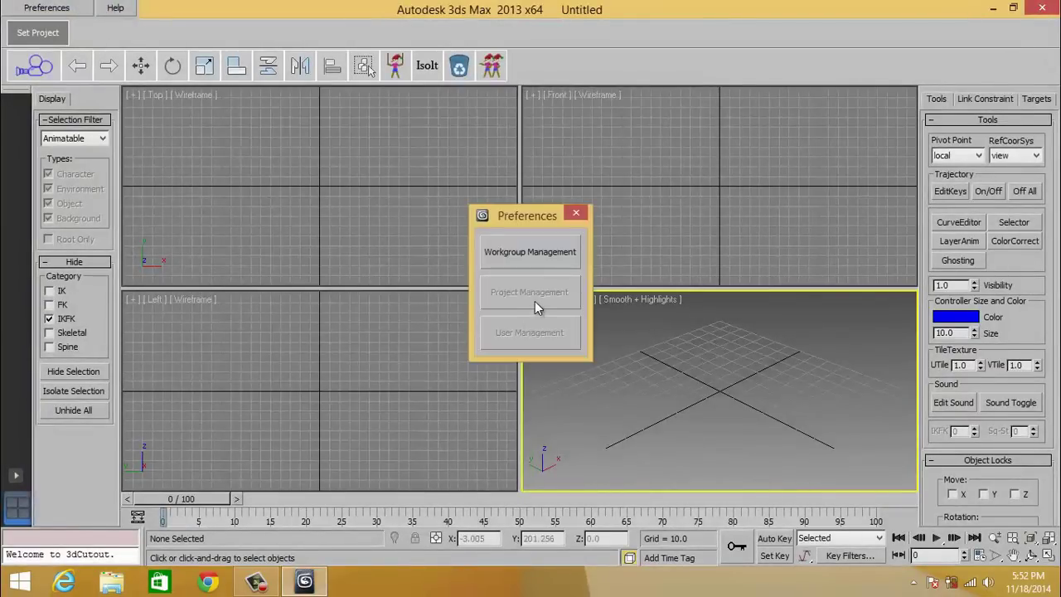
left_click(32, 586)
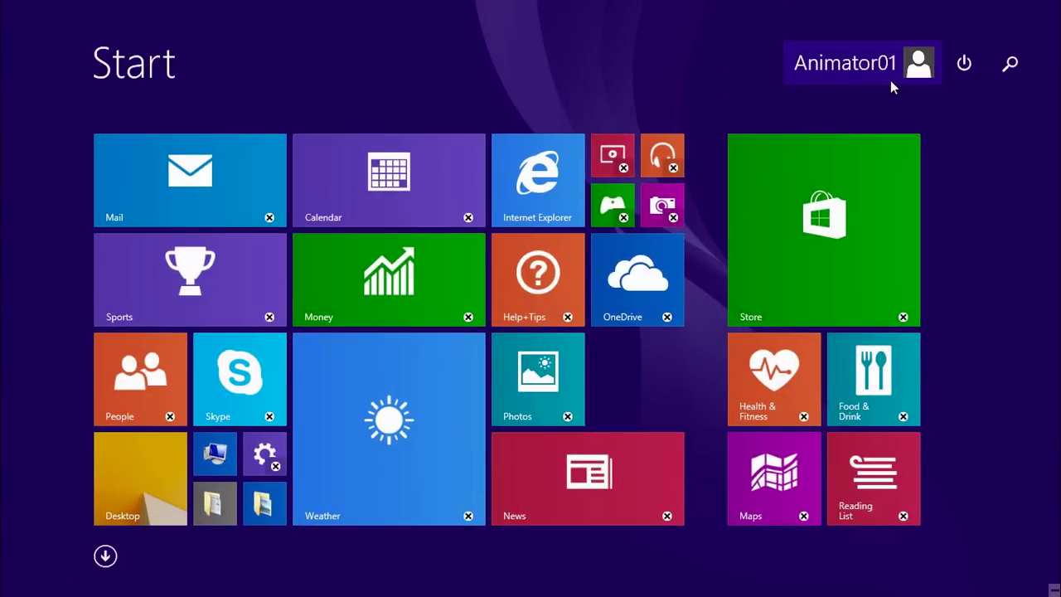
left_click(158, 469)
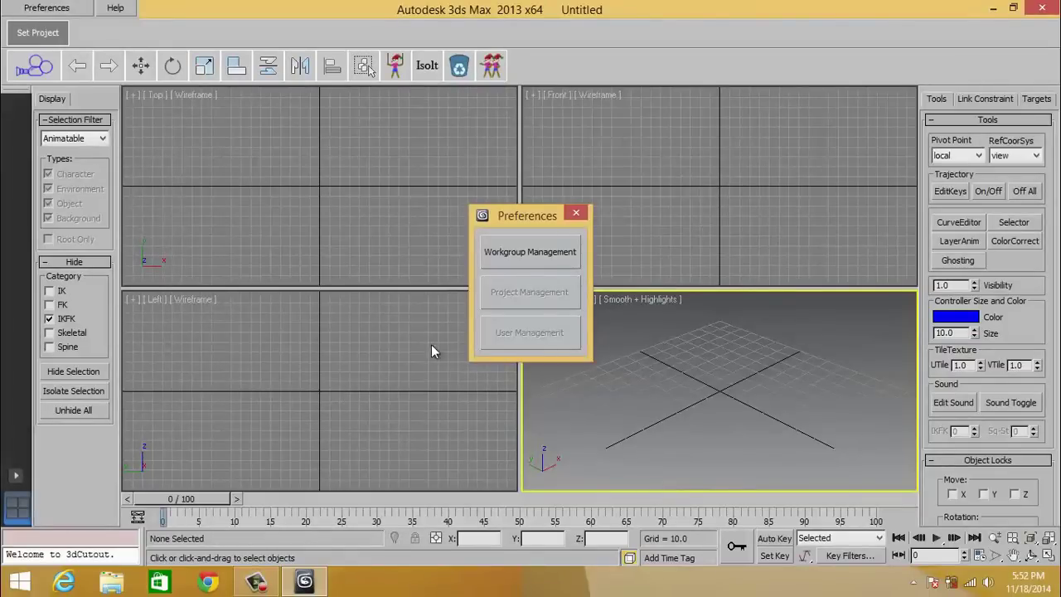
left_click(526, 267)
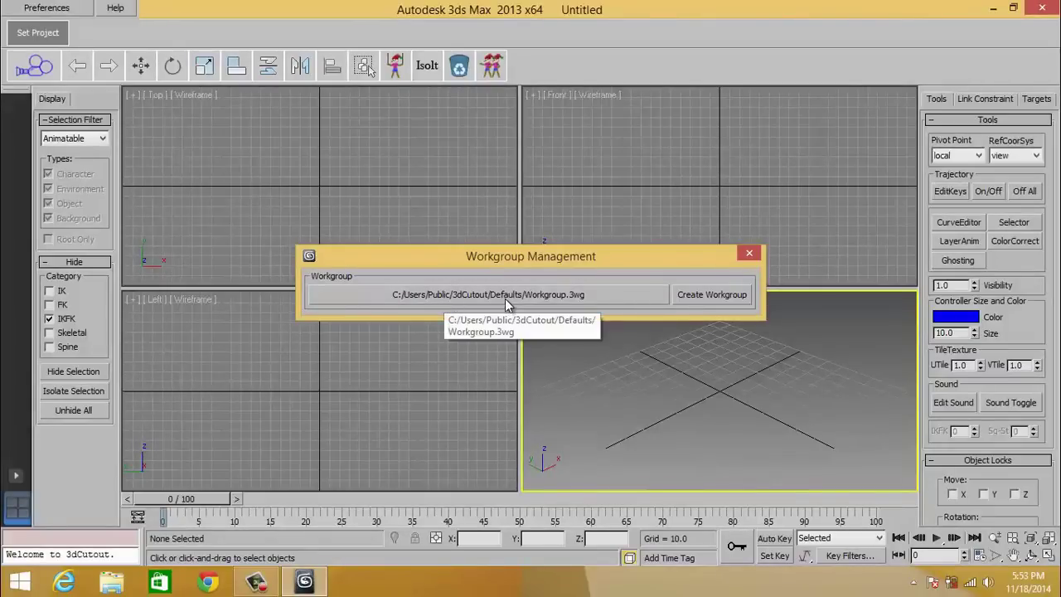
Step: Point the 3dCutout workgroup to MyWorkgroup.3wg in the network Share folder and close Workgroup Management
left_click(504, 295)
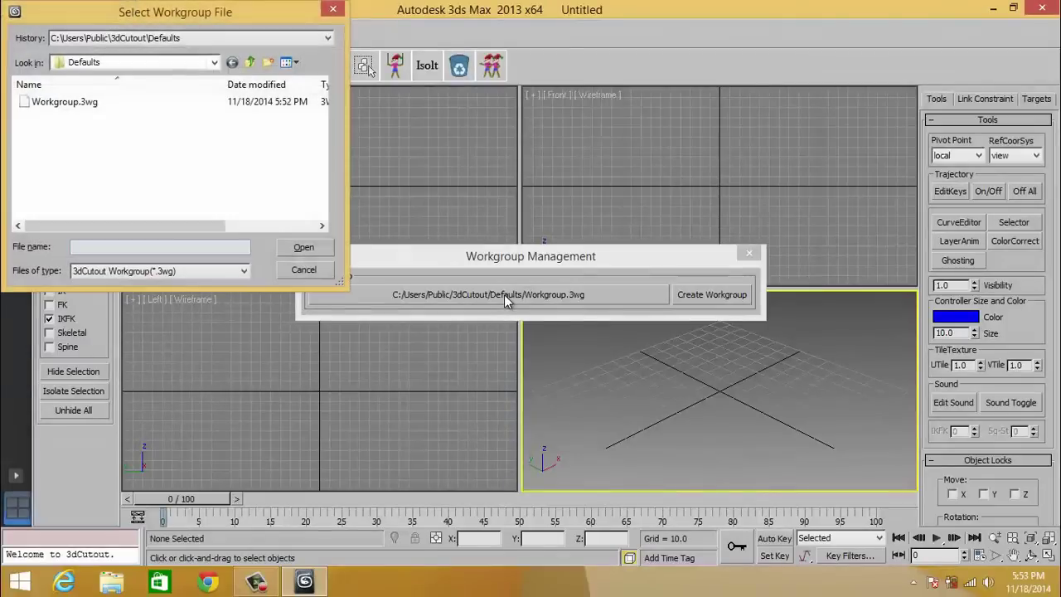
left_click(185, 64)
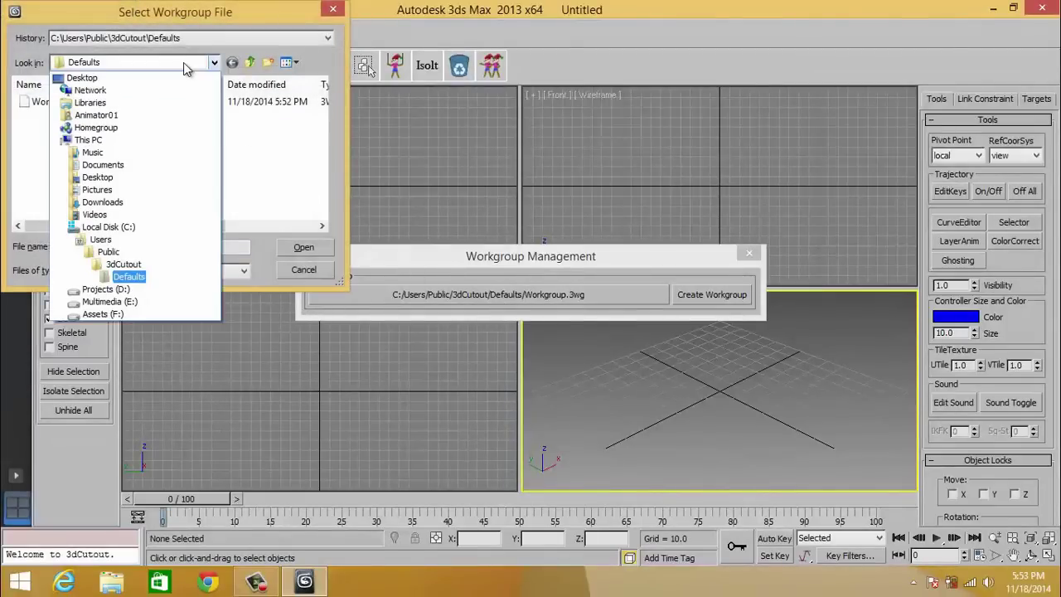
left_click(91, 91)
double_click(83, 118)
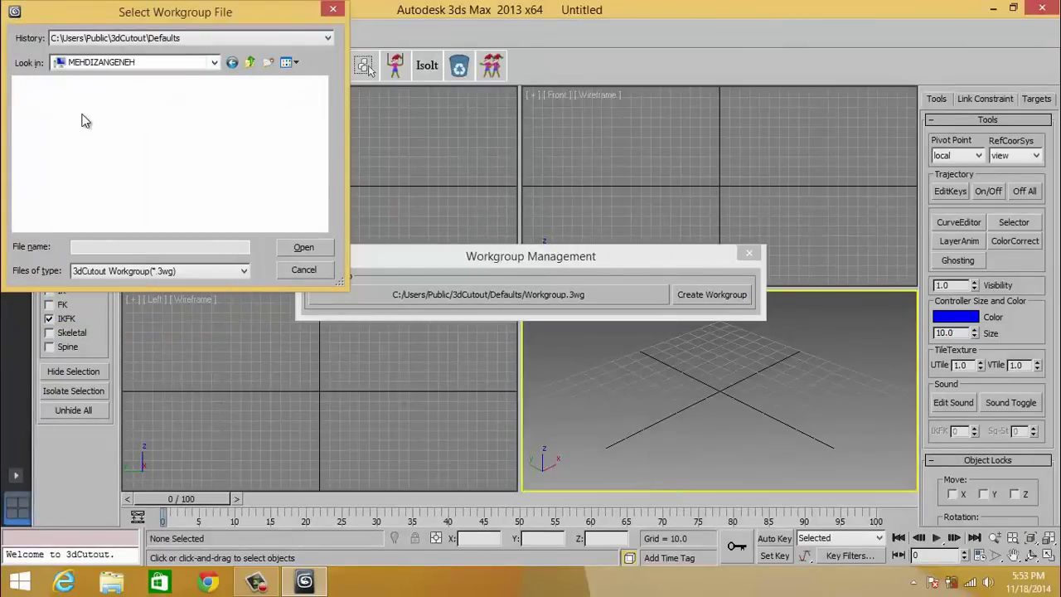
double_click(72, 103)
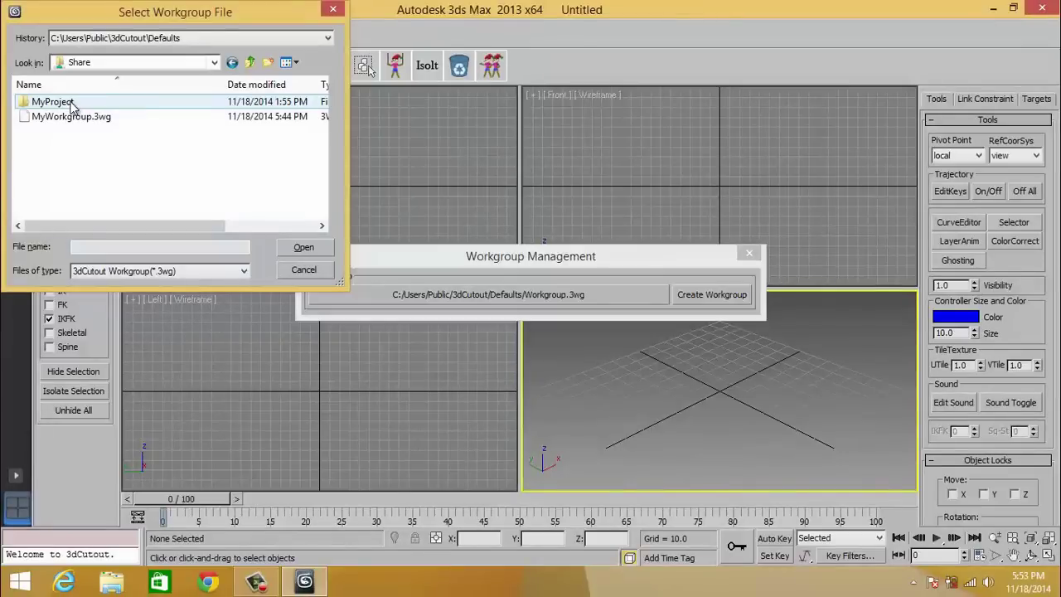
left_click(63, 118)
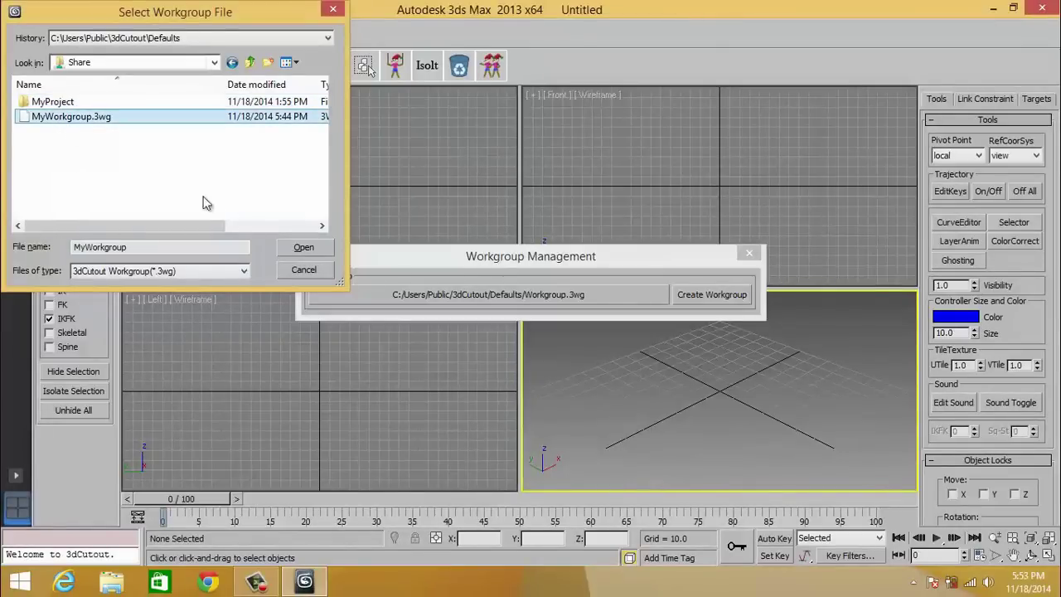
left_click(309, 248)
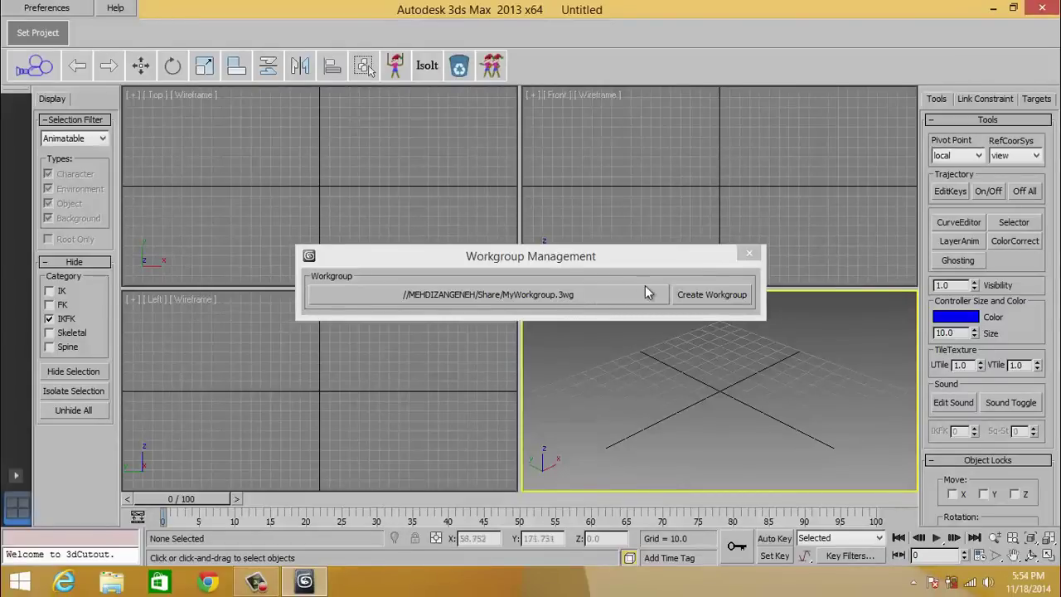
left_click(750, 255)
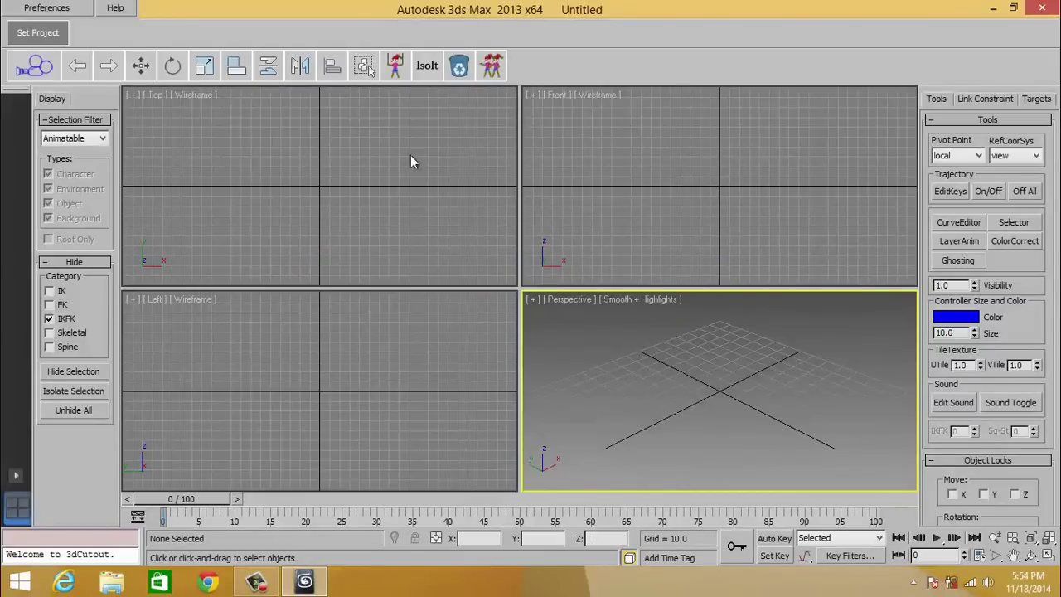
Step: View MyProject's thumbnail in the project picker, then switch to the other computer's 3ds Max session
left_click(61, 41)
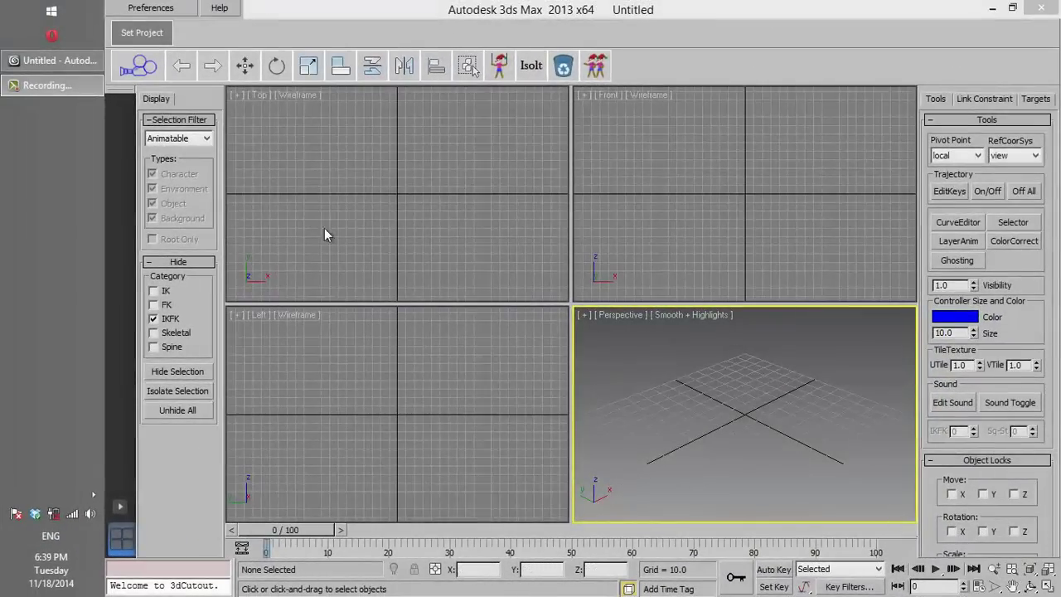
left_click(51, 11)
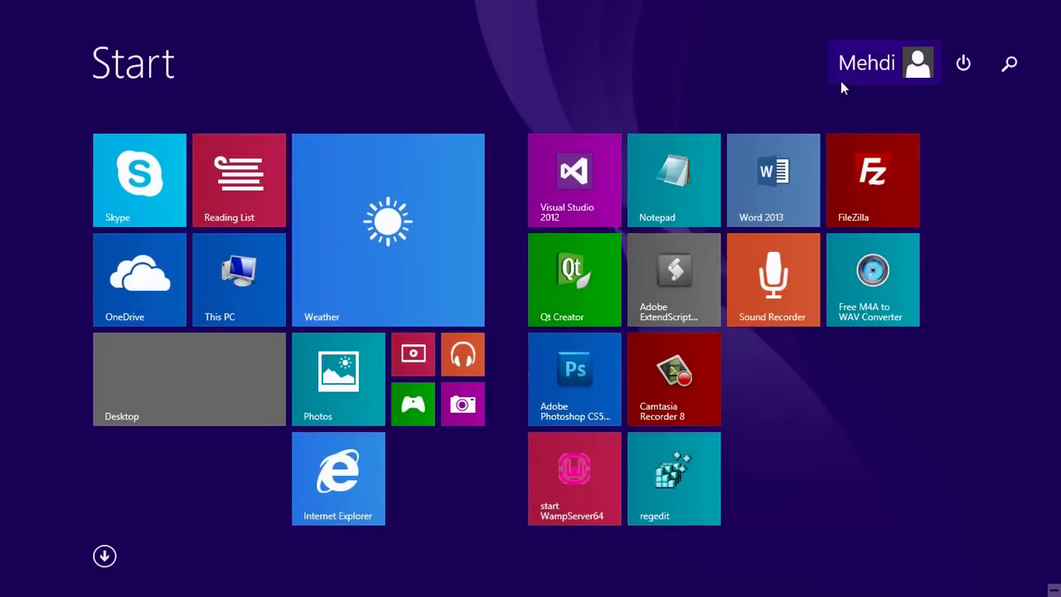
left_click(257, 374)
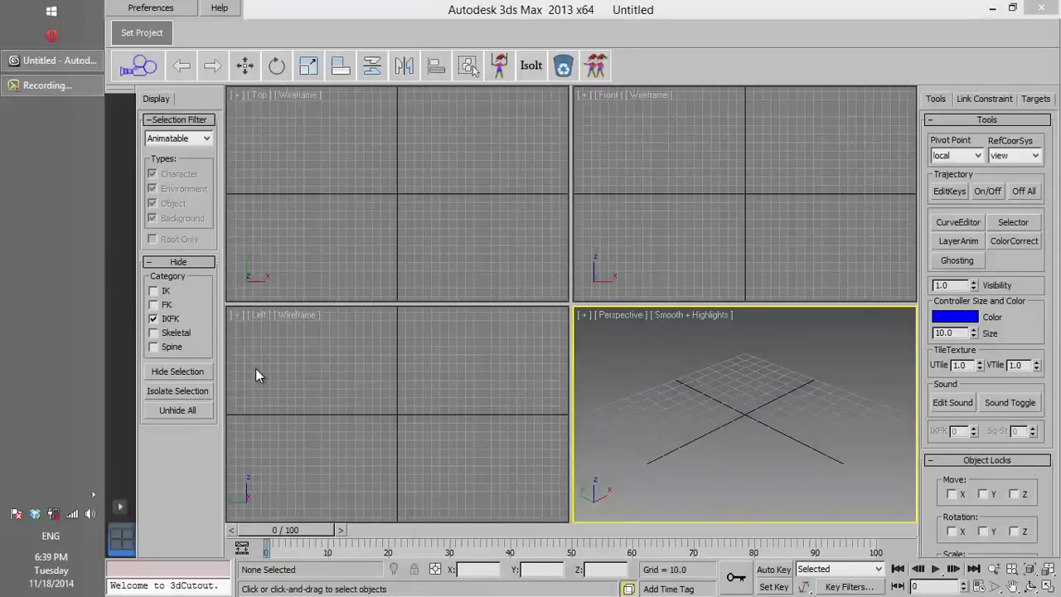
left_click(151, 8)
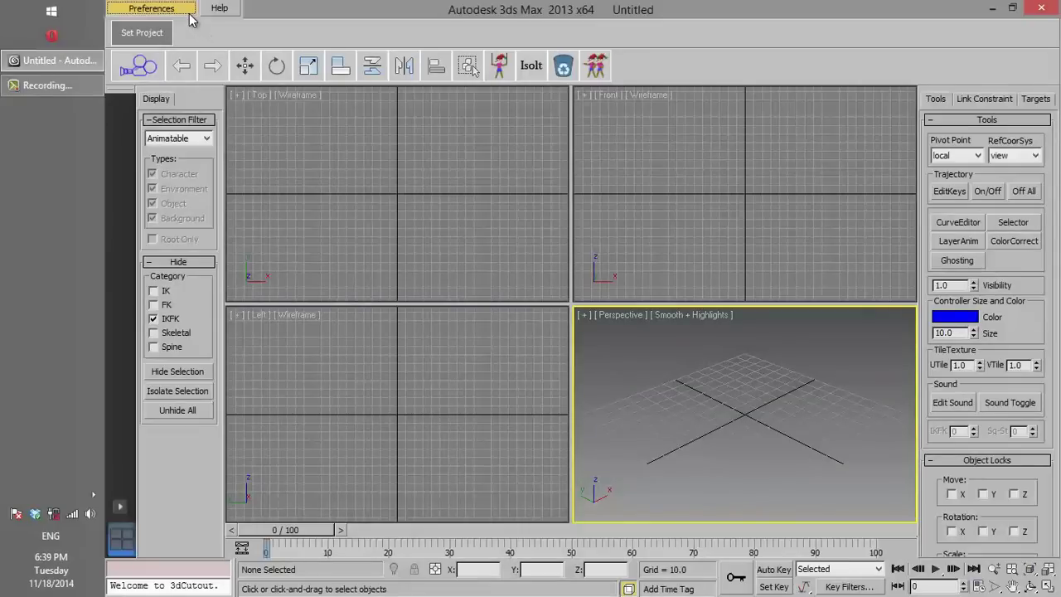
Step: Tick ProjectAccess for MyProject in User Management, then switch back via the Start screen
left_click(549, 356)
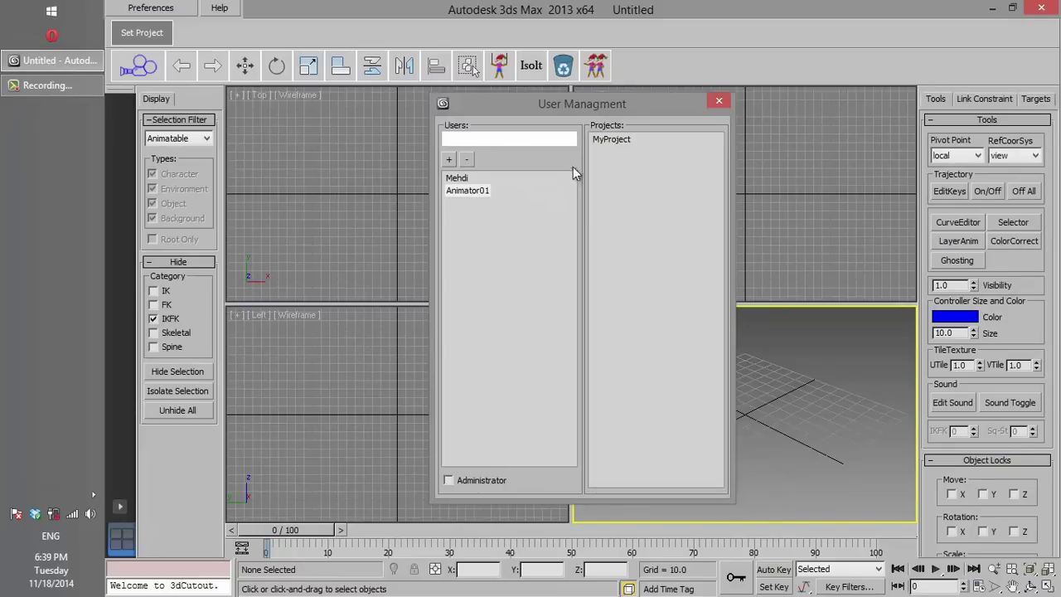
left_click(613, 141)
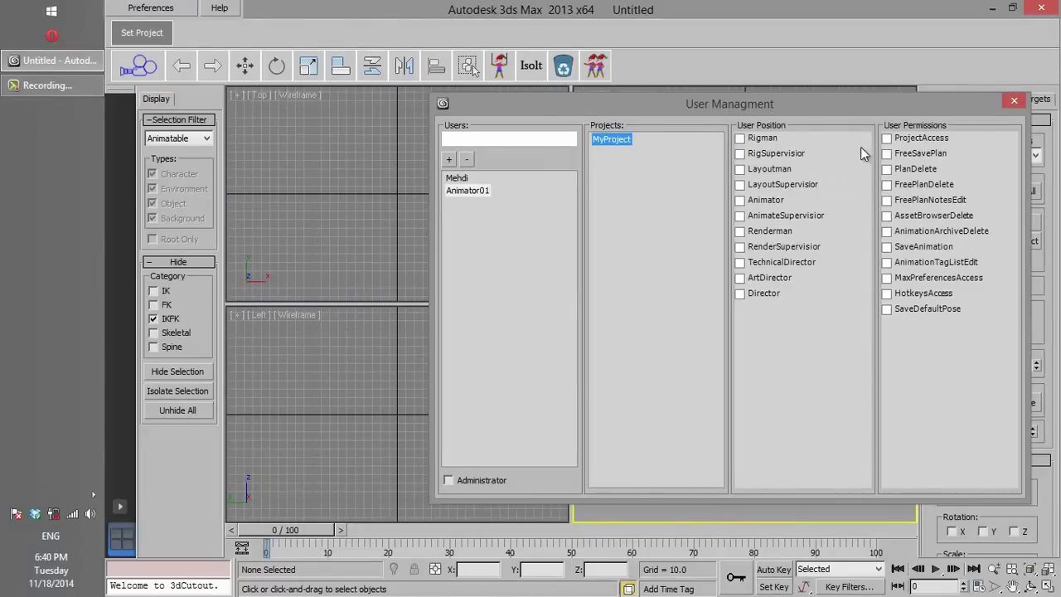
left_click(887, 139)
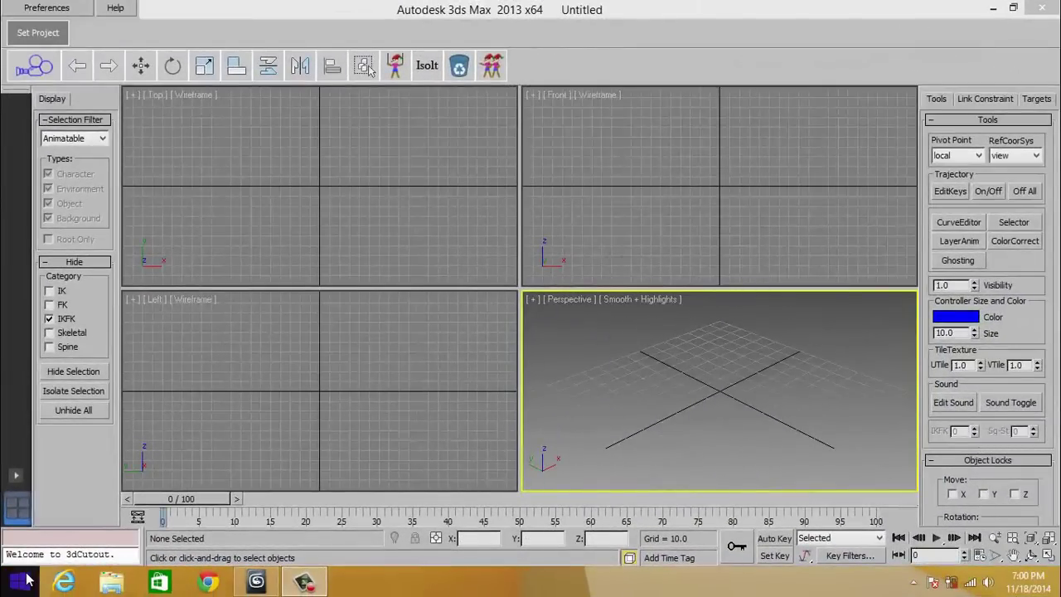
left_click(28, 580)
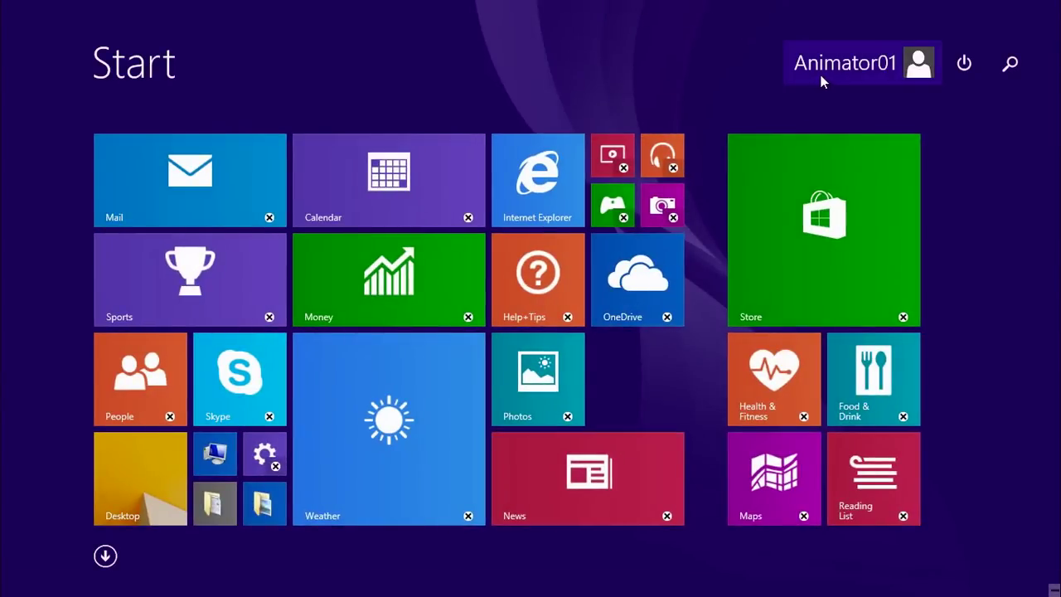
Step: Back in the second user's 3ds Max, open MyProject from its thumbnail in the project picker
left_click(155, 469)
left_click(57, 34)
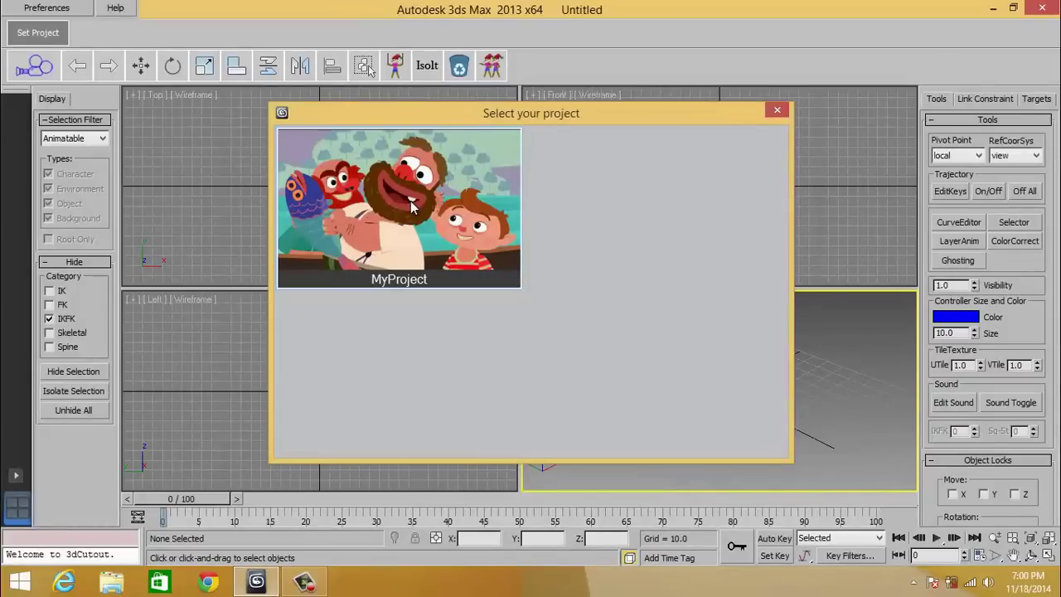
left_click(469, 274)
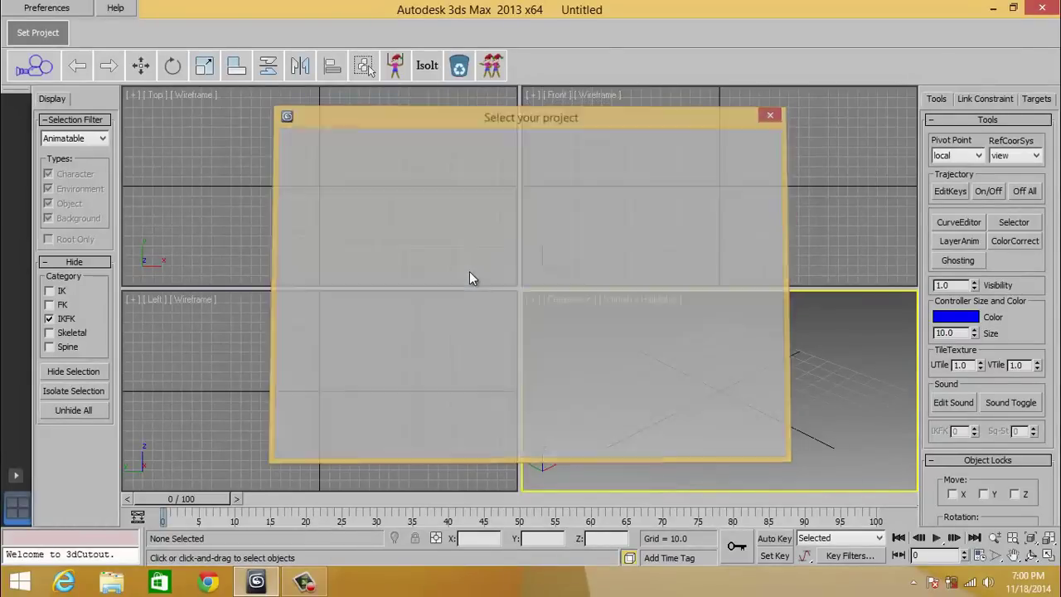